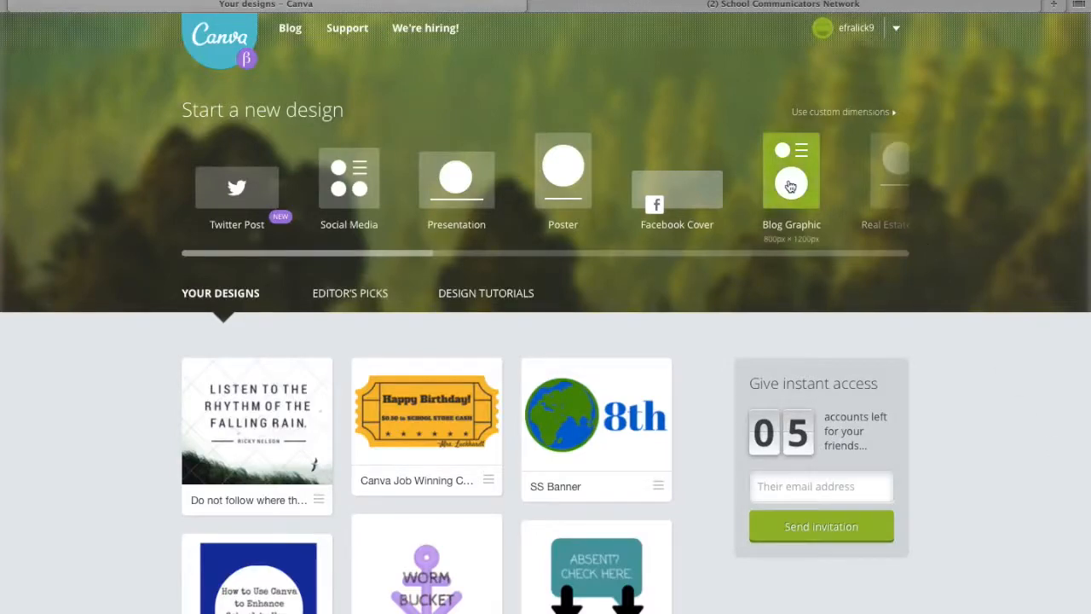
Start a new design in the Facebook Post format.
{"action": "scroll", "coordinate": [790, 185], "scroll_direction": "right", "scroll_amount": 10}
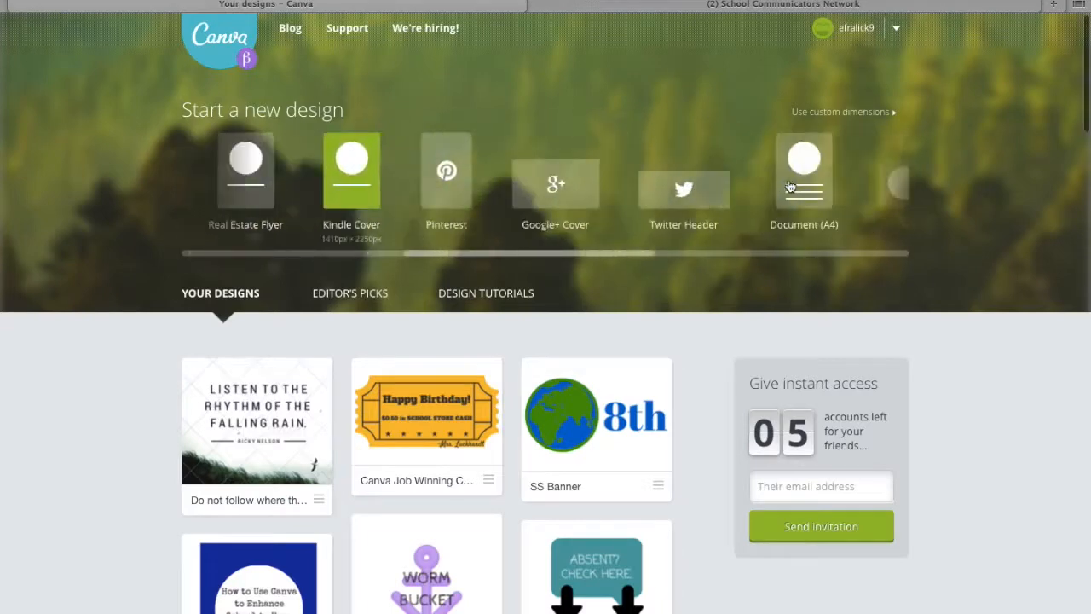
{"action": "scroll", "coordinate": [791, 186], "scroll_direction": "right", "scroll_amount": 5}
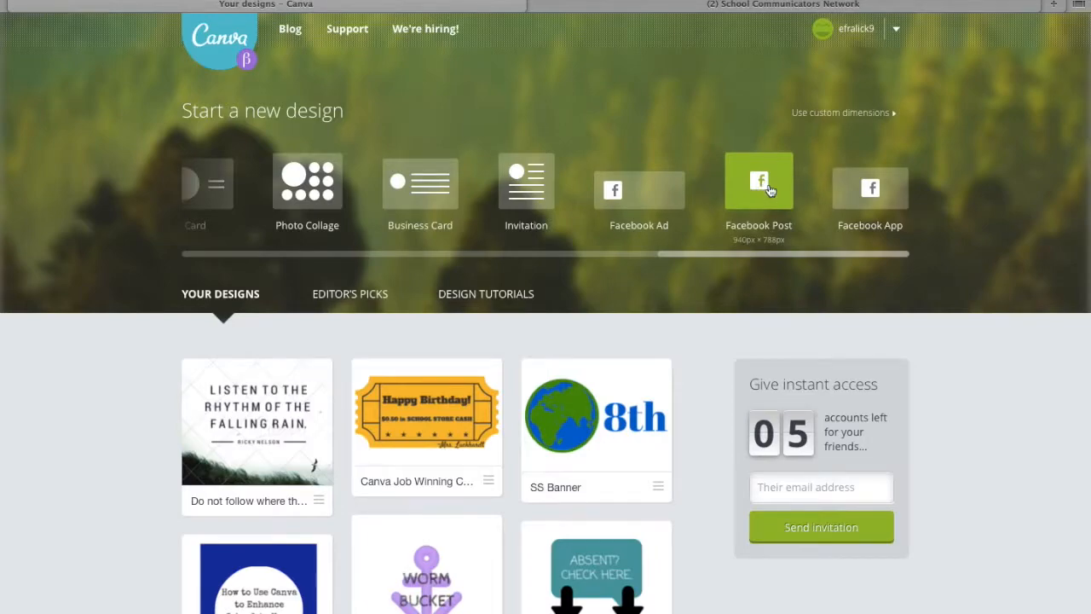
{"action": "left_click", "coordinate": [769, 190]}
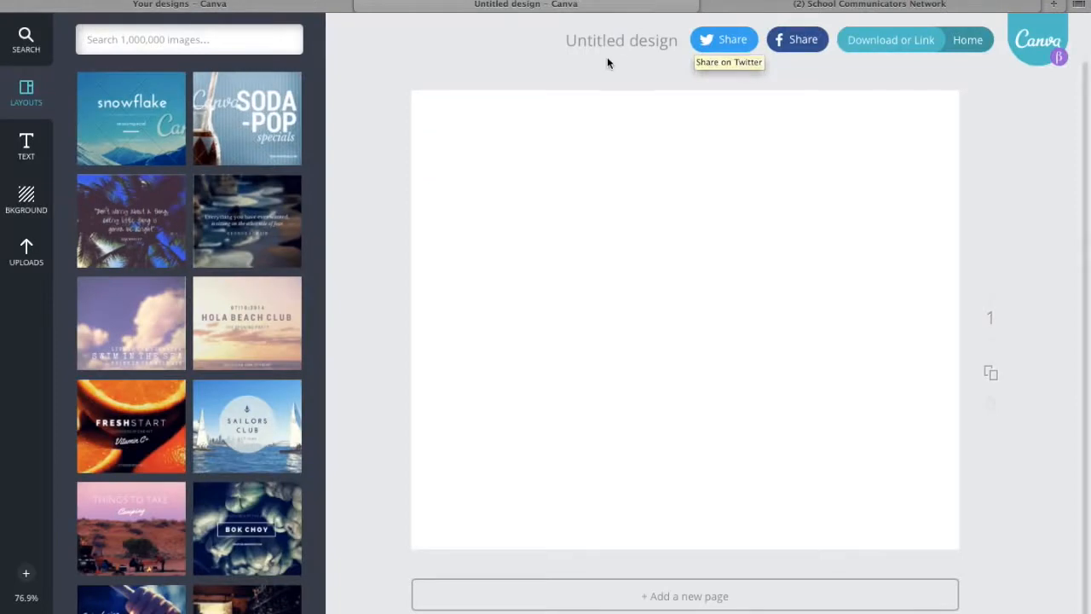
Title the untitled design "Quote.".
{"action": "left_click", "coordinate": [607, 43]}
{"action": "type", "text": "Quoted"}
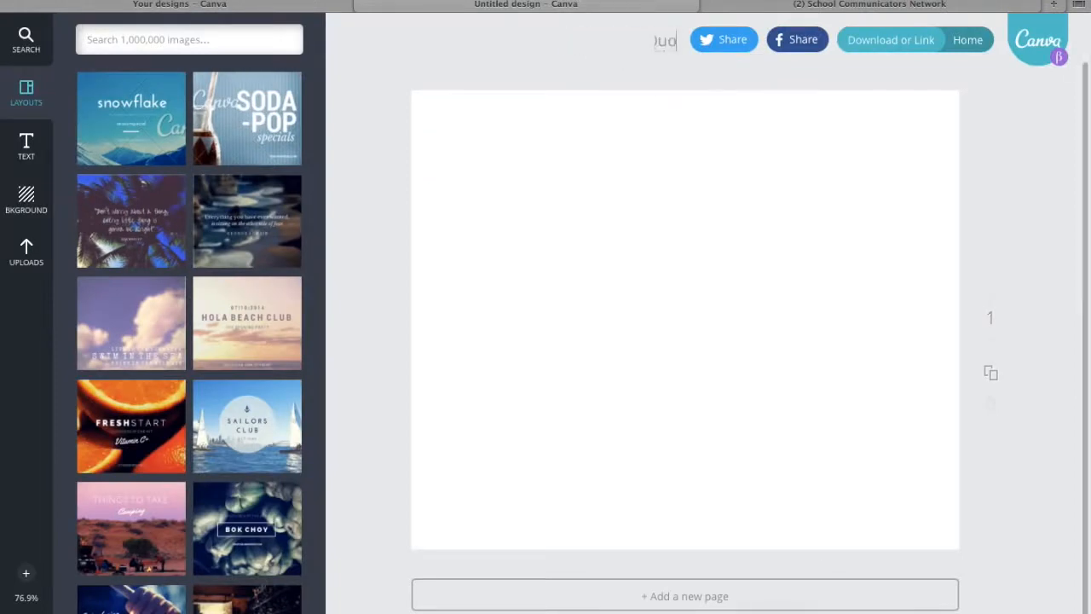
{"action": "key", "text": "BackSpace"}
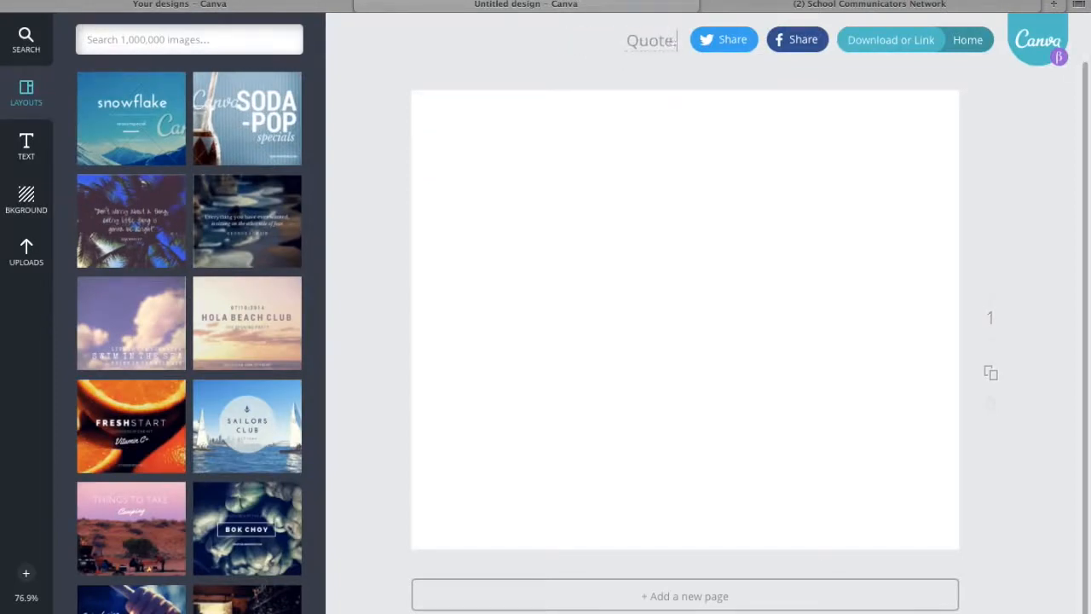
{"action": "type", "text": "."}
{"action": "left_click", "coordinate": [1023, 164]}
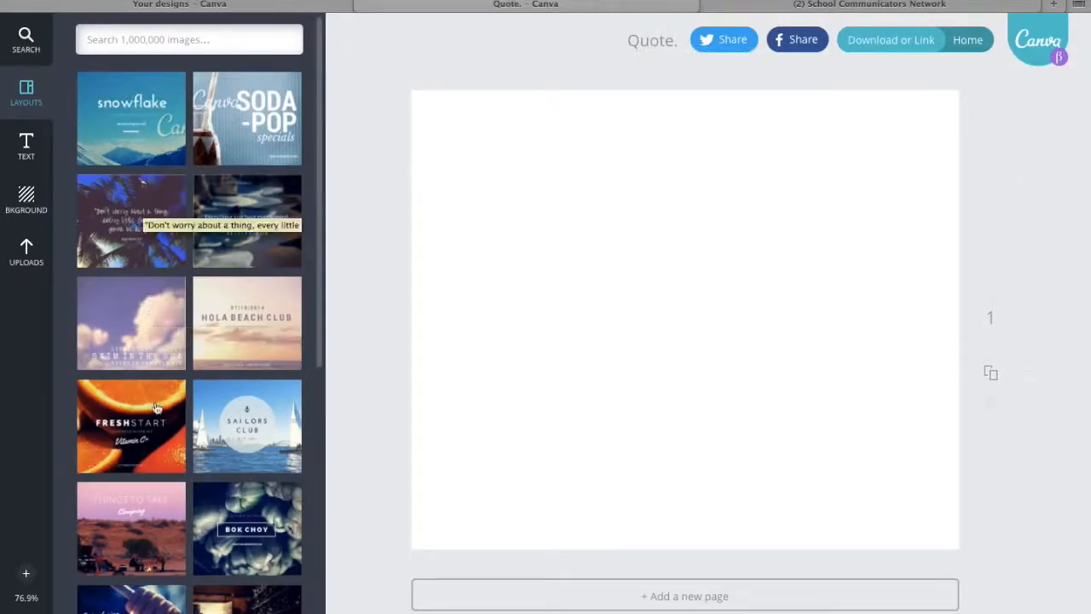
Apply the "Listen to the rhythm of the falling rain" quote layout to the blank page.
{"action": "scroll", "coordinate": [157, 409], "scroll_direction": "down", "scroll_amount": 1}
{"action": "scroll", "coordinate": [157, 409], "scroll_direction": "down", "scroll_amount": 1}
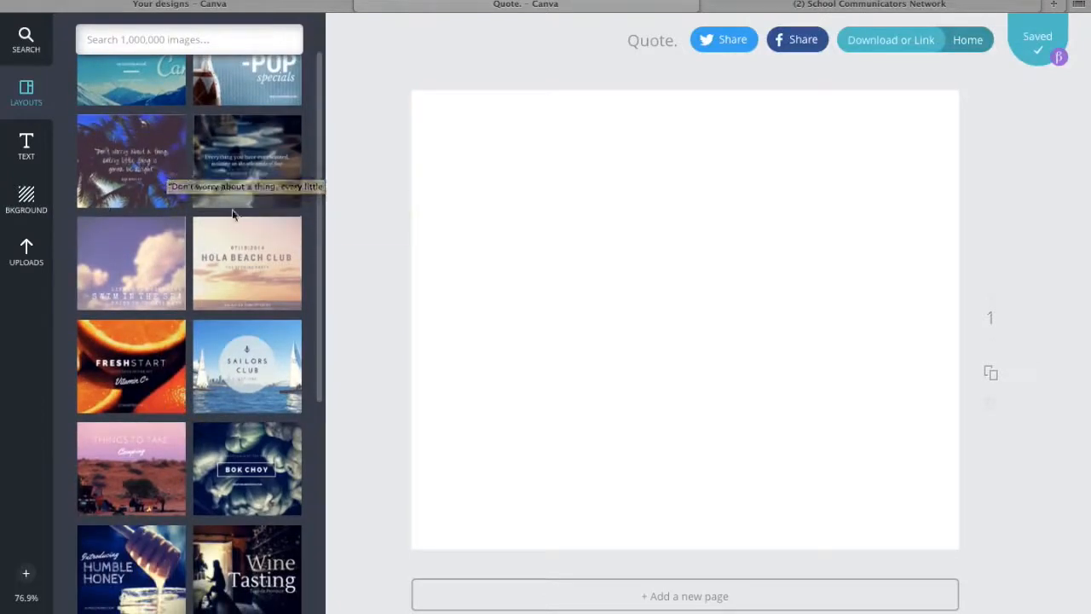
{"action": "scroll", "coordinate": [183, 384], "scroll_direction": "down", "scroll_amount": 5}
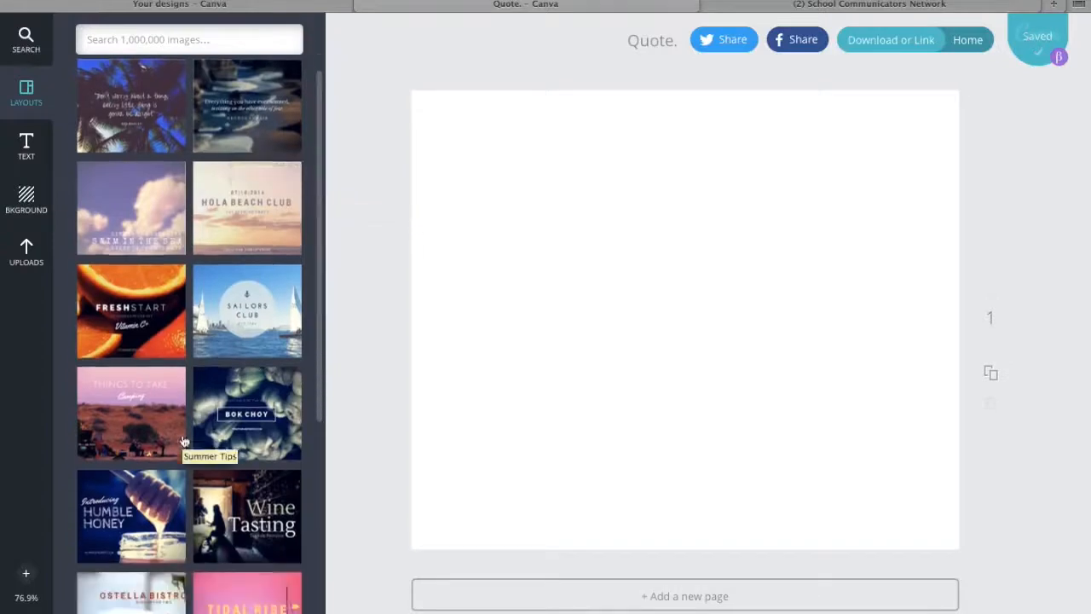
{"action": "scroll", "coordinate": [182, 437], "scroll_direction": "down", "scroll_amount": 12}
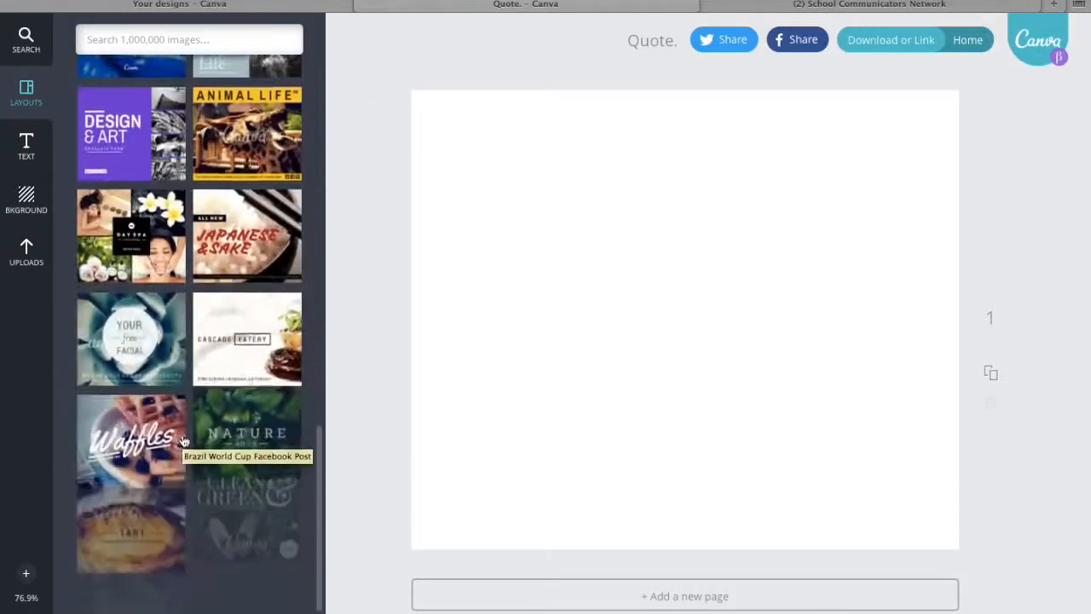
{"action": "scroll", "coordinate": [183, 432], "scroll_direction": "down", "scroll_amount": 10}
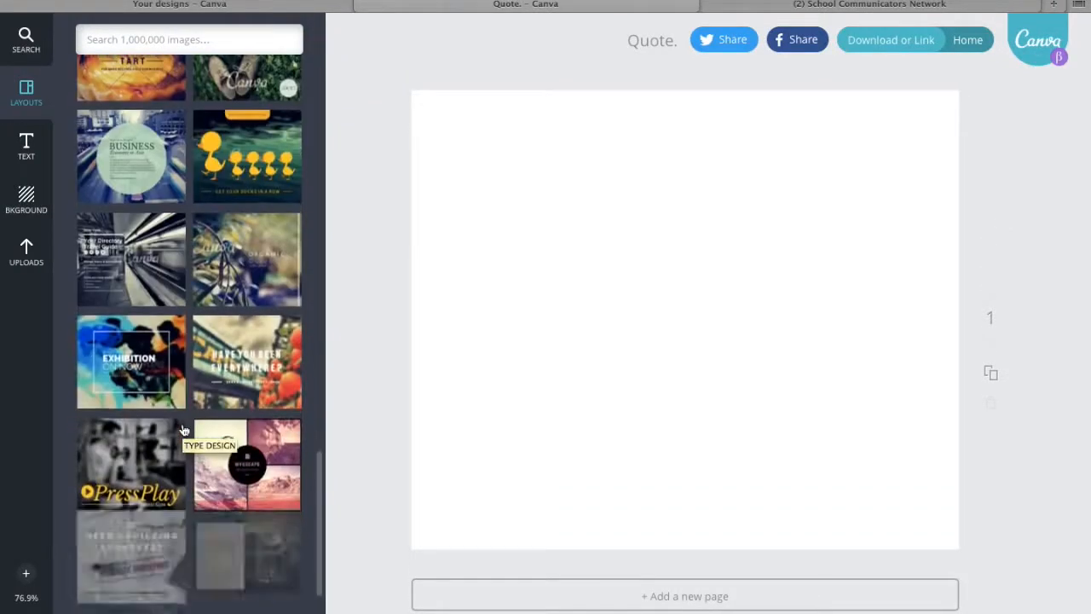
{"action": "scroll", "coordinate": [182, 431], "scroll_direction": "down", "scroll_amount": 1}
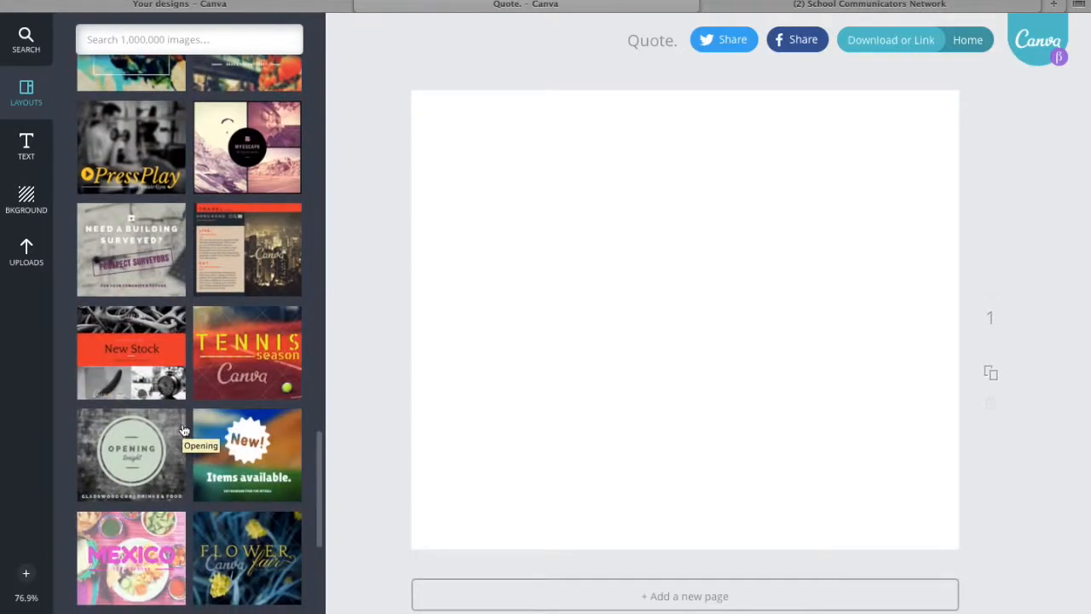
{"action": "scroll", "coordinate": [191, 484], "scroll_direction": "down", "scroll_amount": 8}
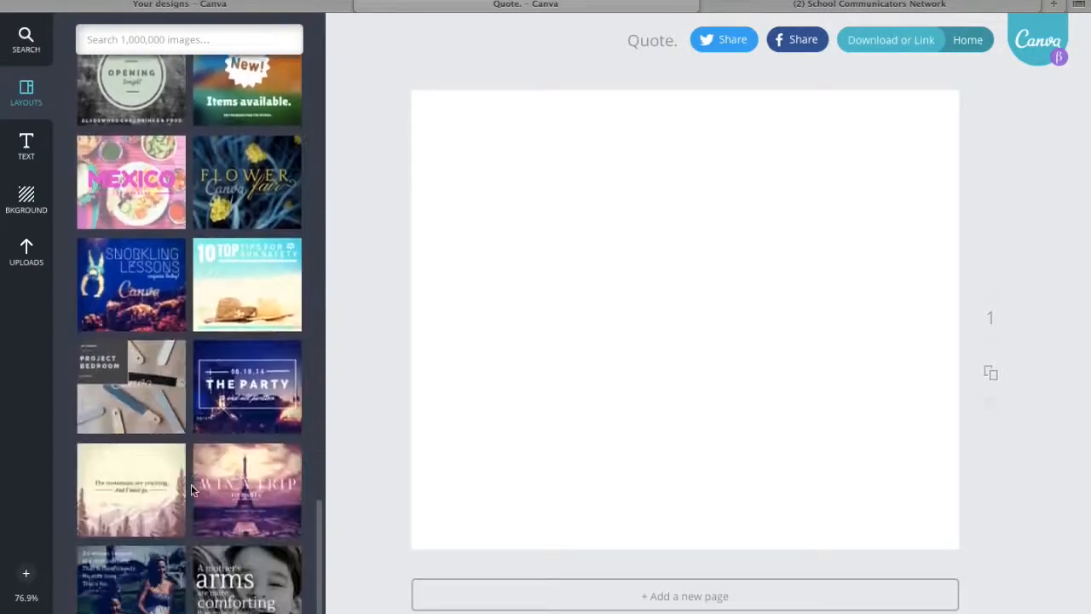
{"action": "scroll", "coordinate": [191, 486], "scroll_direction": "down", "scroll_amount": 5}
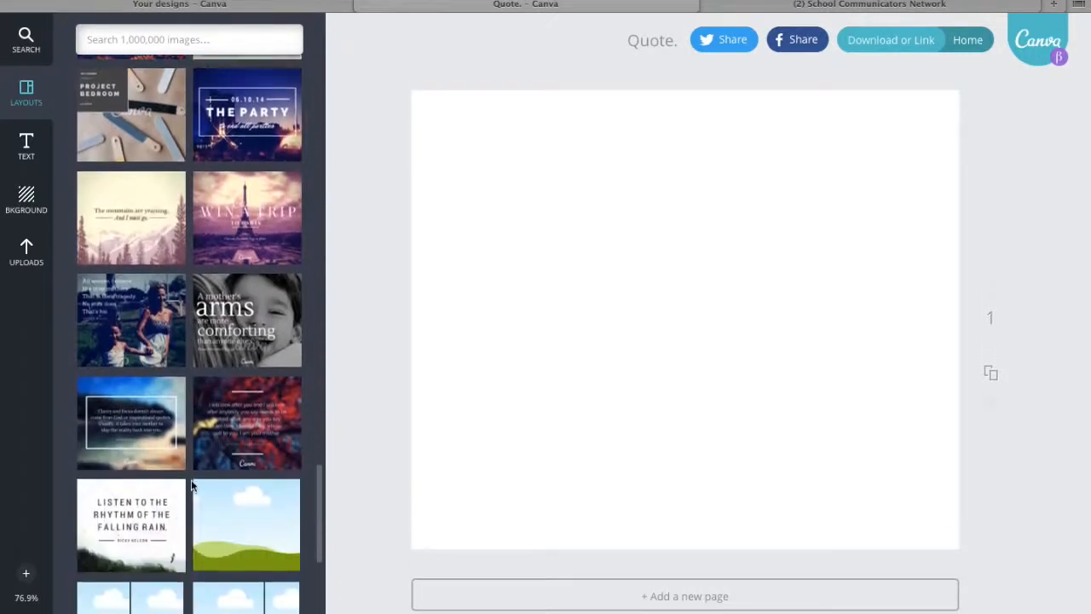
{"action": "left_click", "coordinate": [142, 515]}
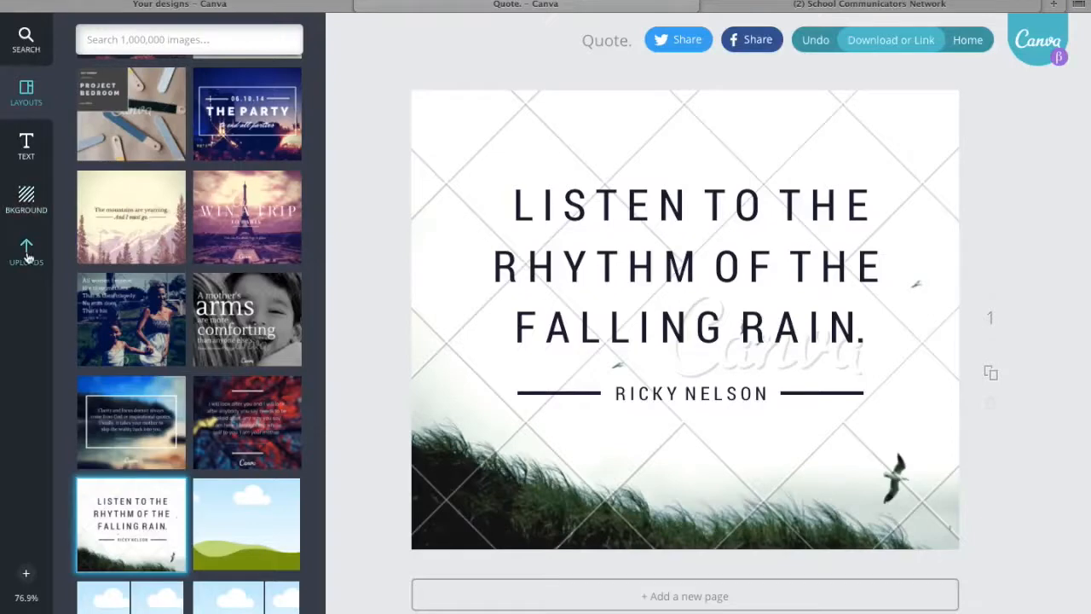
Upload the photo IMG_2328.JPG from the Desktop and place it as the background of the quote design.
{"action": "left_click", "coordinate": [28, 256]}
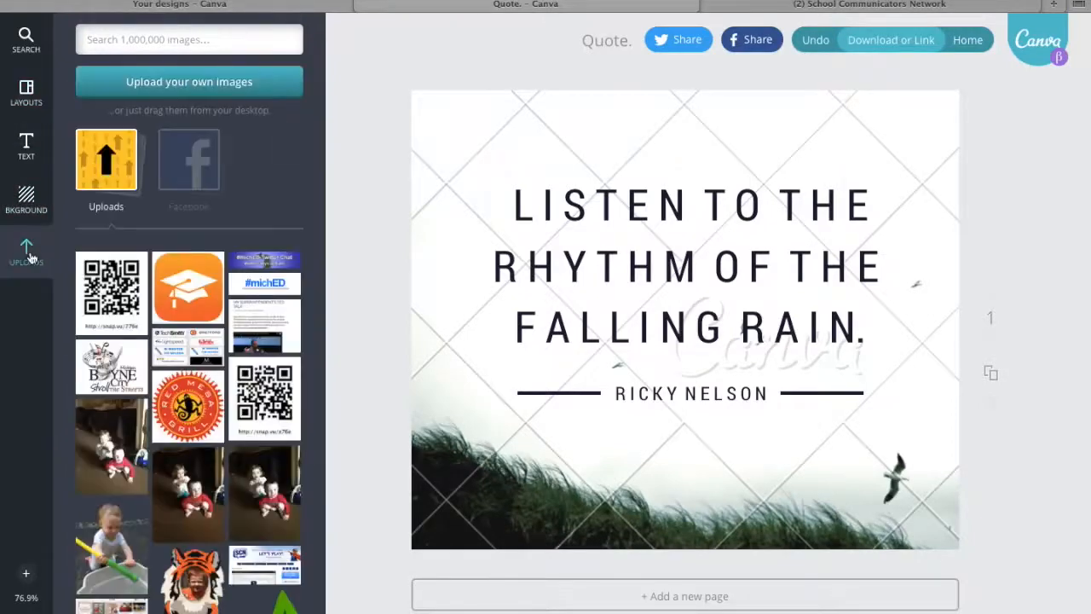
{"action": "left_click", "coordinate": [164, 88]}
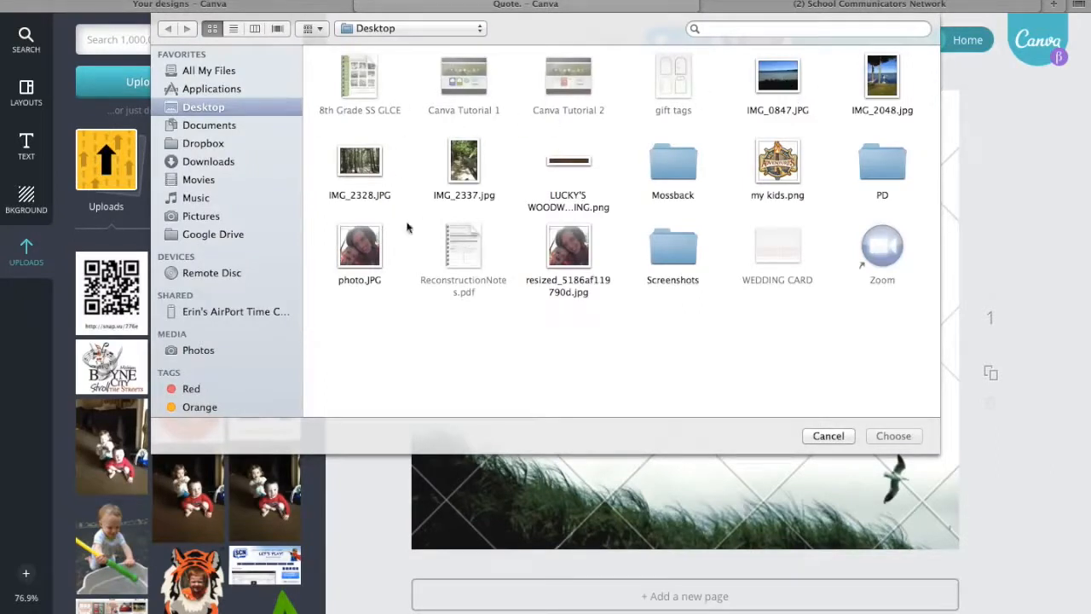
{"action": "left_click", "coordinate": [362, 168]}
{"action": "left_click", "coordinate": [889, 436]}
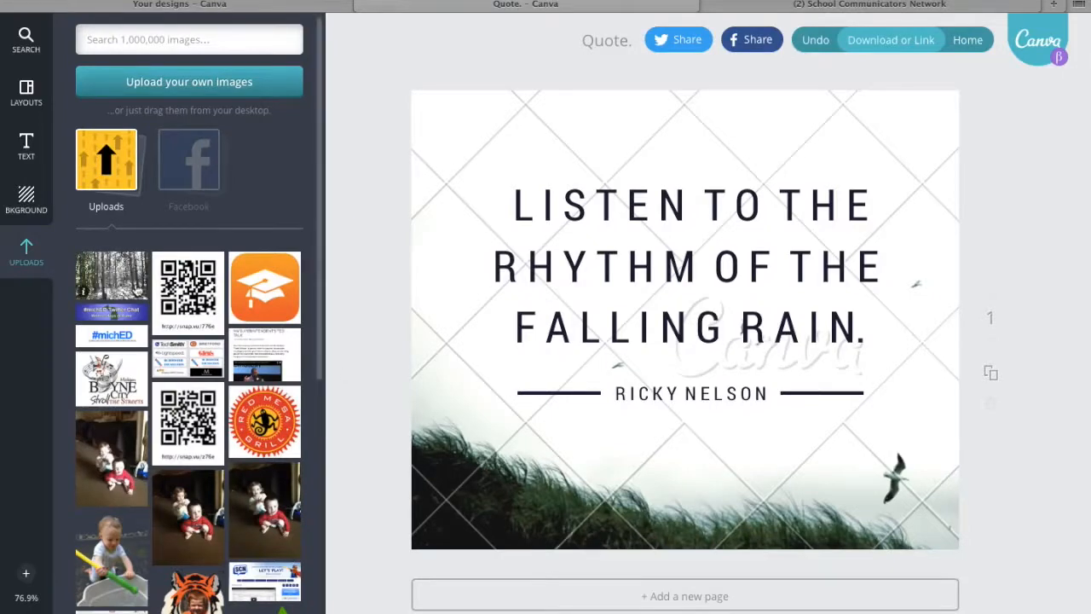
{"action": "left_click_drag", "start_coordinate": [111, 277], "coordinate": [500, 283]}
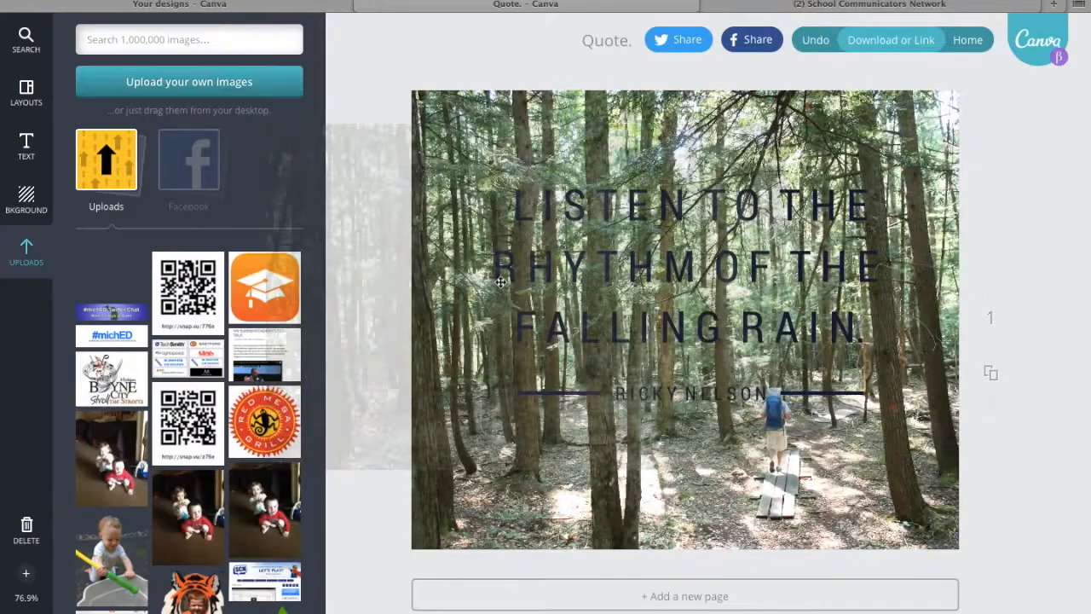
Apply the Summer photo filter to the forest background image.
{"action": "left_click", "coordinate": [500, 282]}
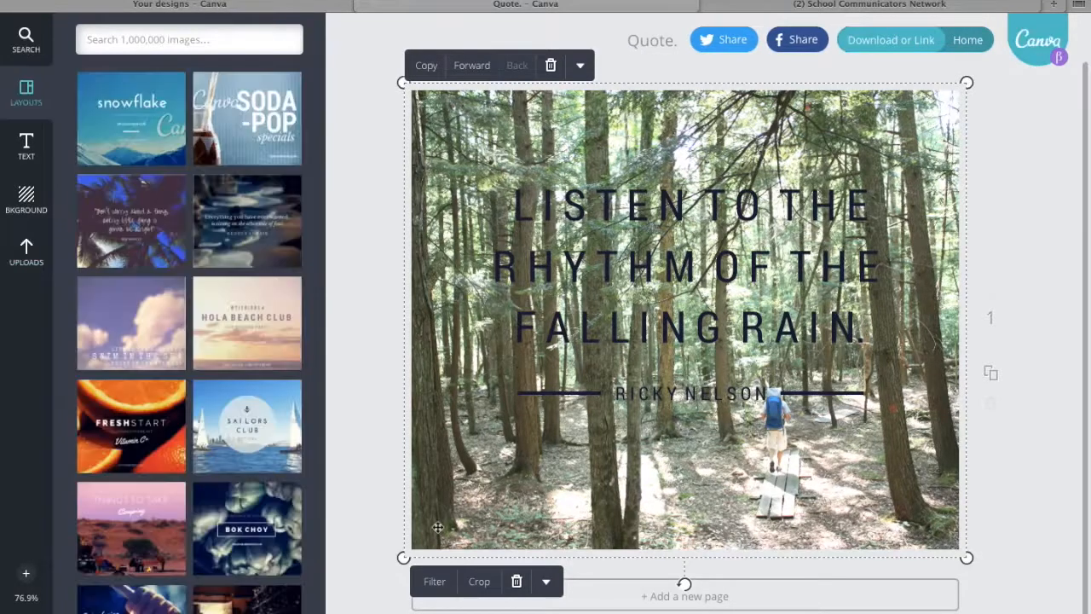
{"action": "left_click", "coordinate": [433, 583]}
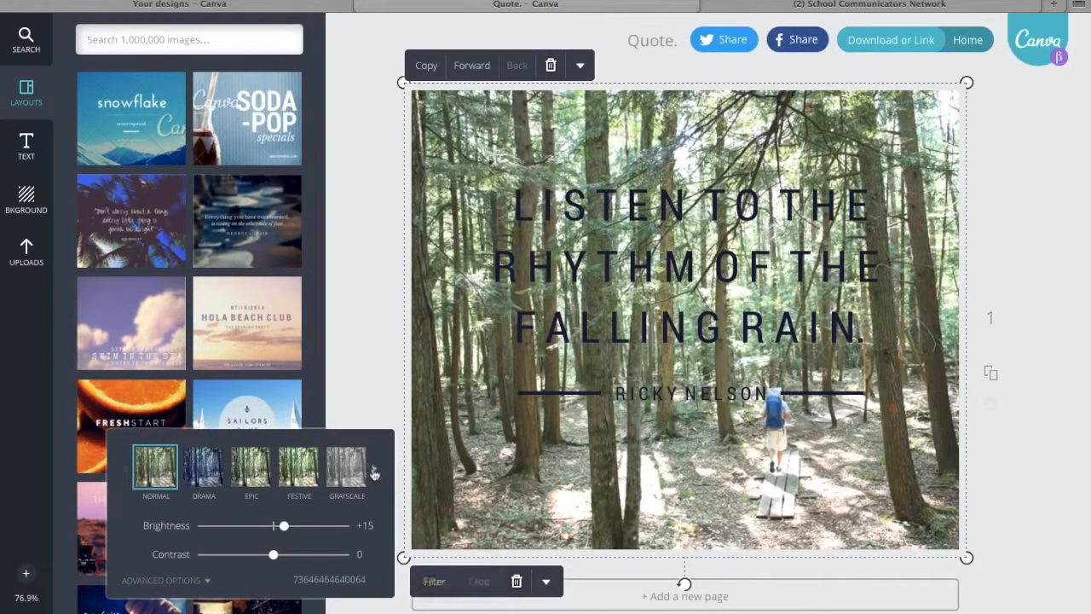
{"action": "left_click", "coordinate": [374, 474]}
{"action": "left_click", "coordinate": [374, 473]}
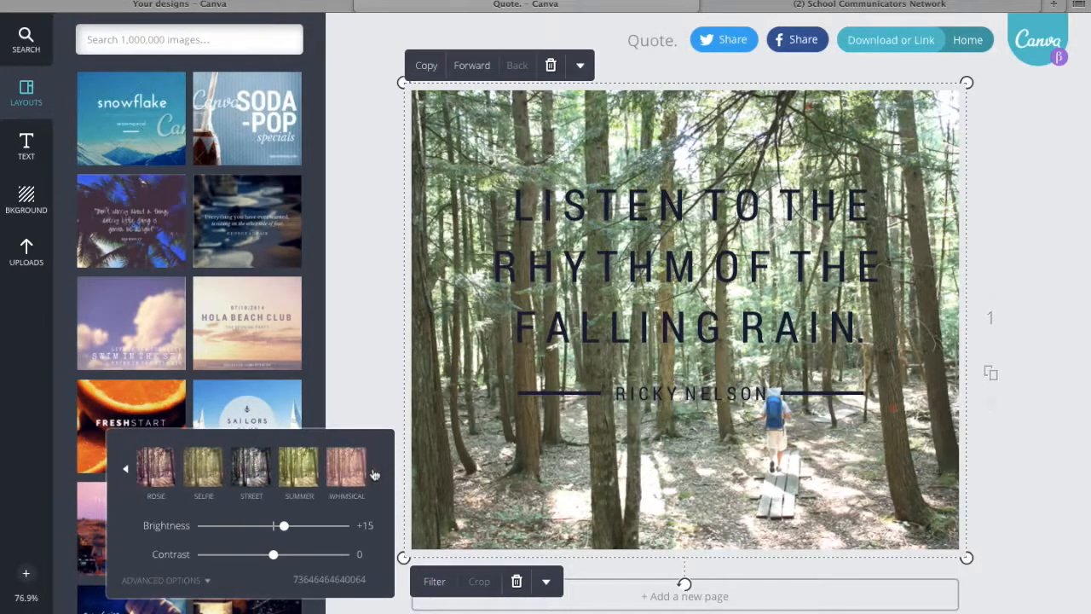
{"action": "left_click", "coordinate": [300, 468]}
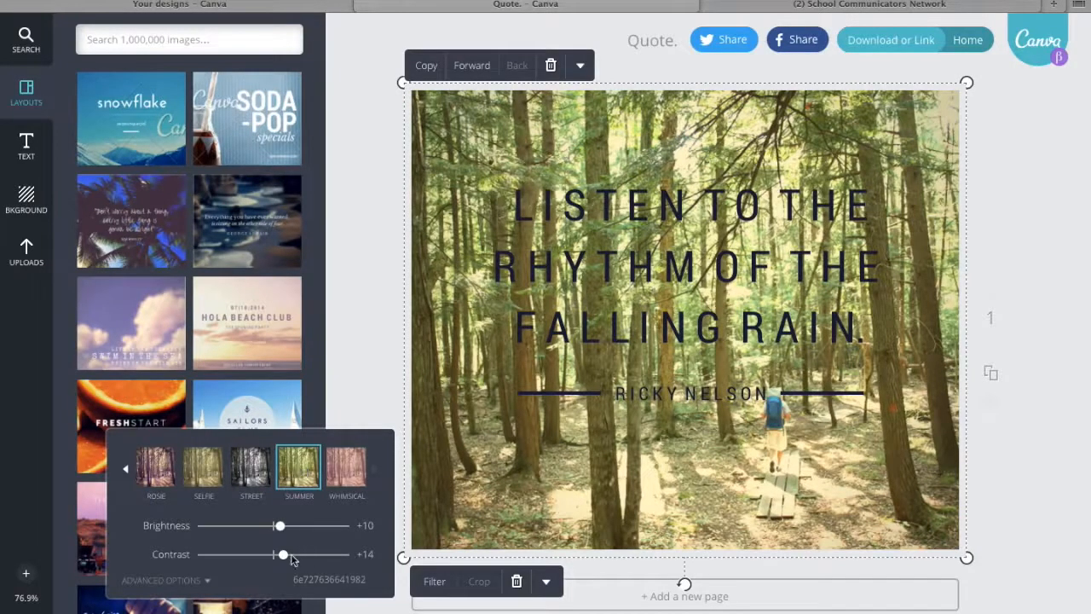
Set the background photo's blur to +6 in the advanced filter options.
{"action": "left_click", "coordinate": [181, 580]}
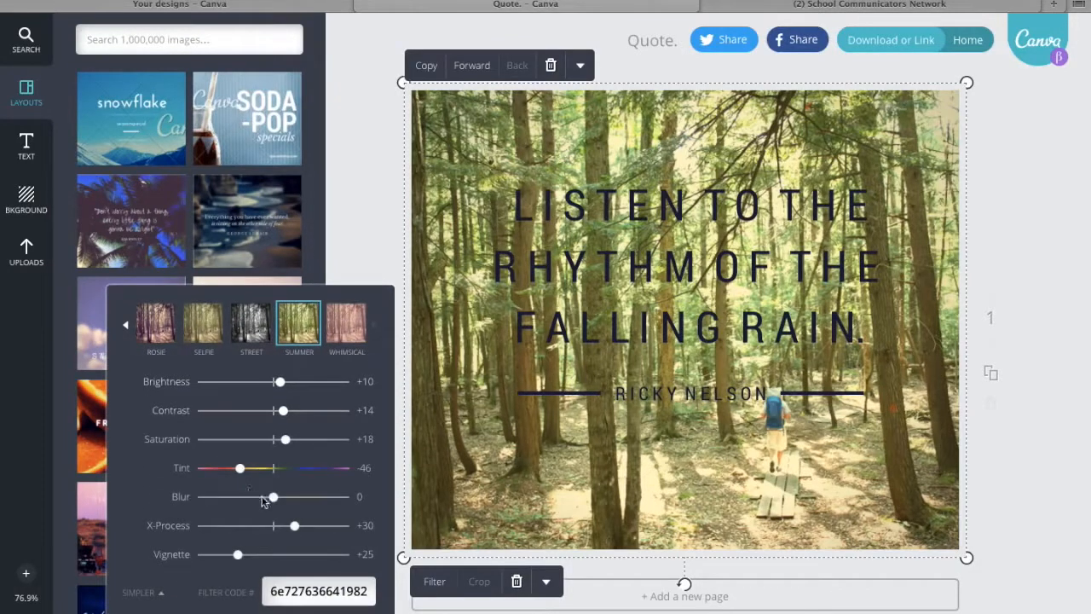
{"action": "left_click", "coordinate": [274, 499]}
{"action": "left_click_drag", "start_coordinate": [276, 503], "coordinate": [283, 503]}
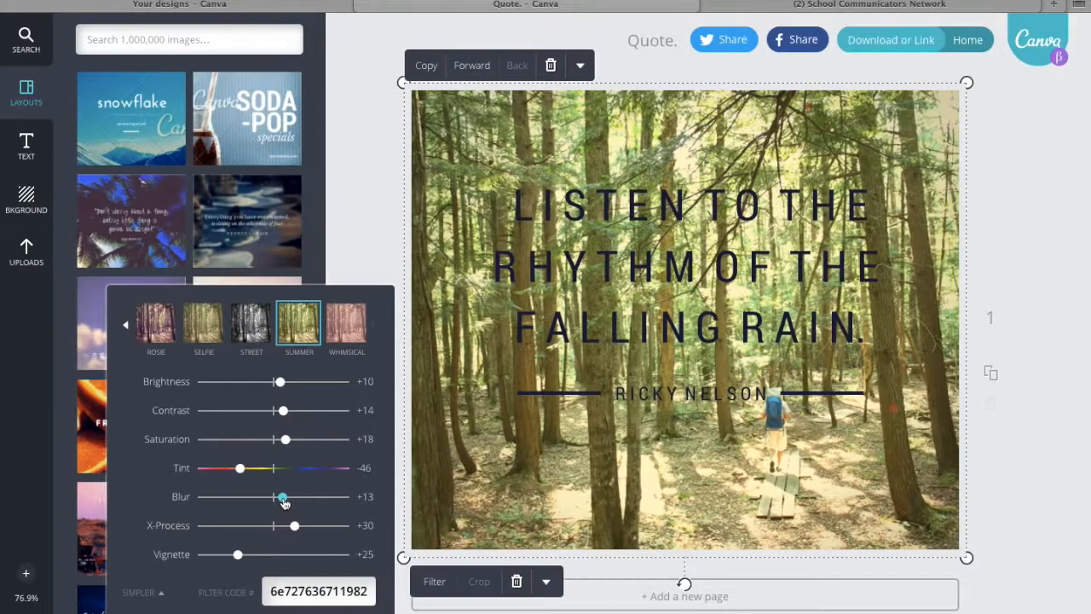
{"action": "left_click_drag", "start_coordinate": [285, 503], "coordinate": [292, 505]}
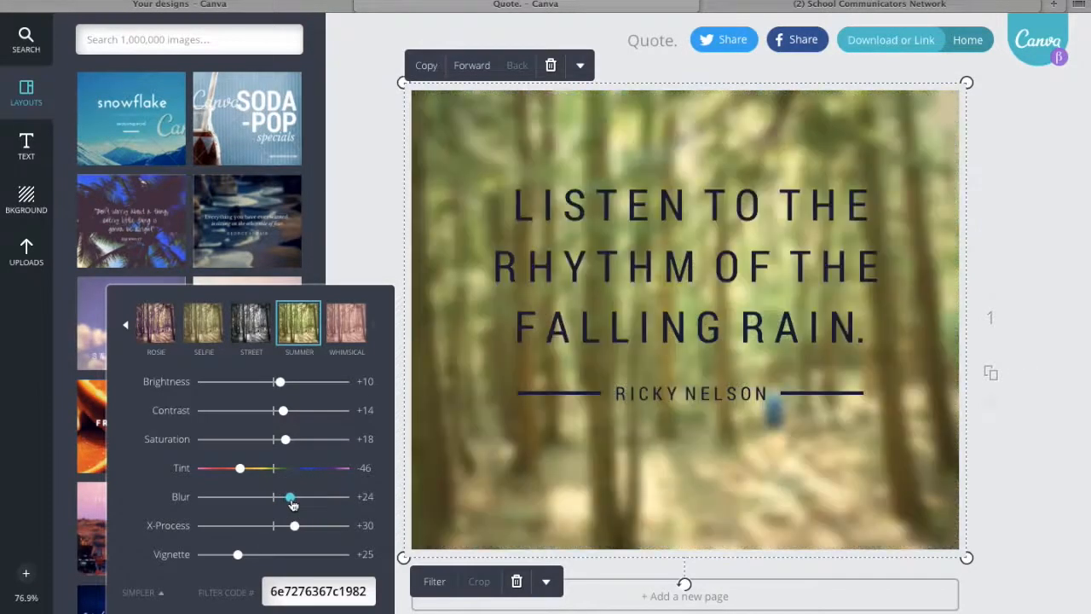
{"action": "left_click_drag", "start_coordinate": [292, 504], "coordinate": [281, 504]}
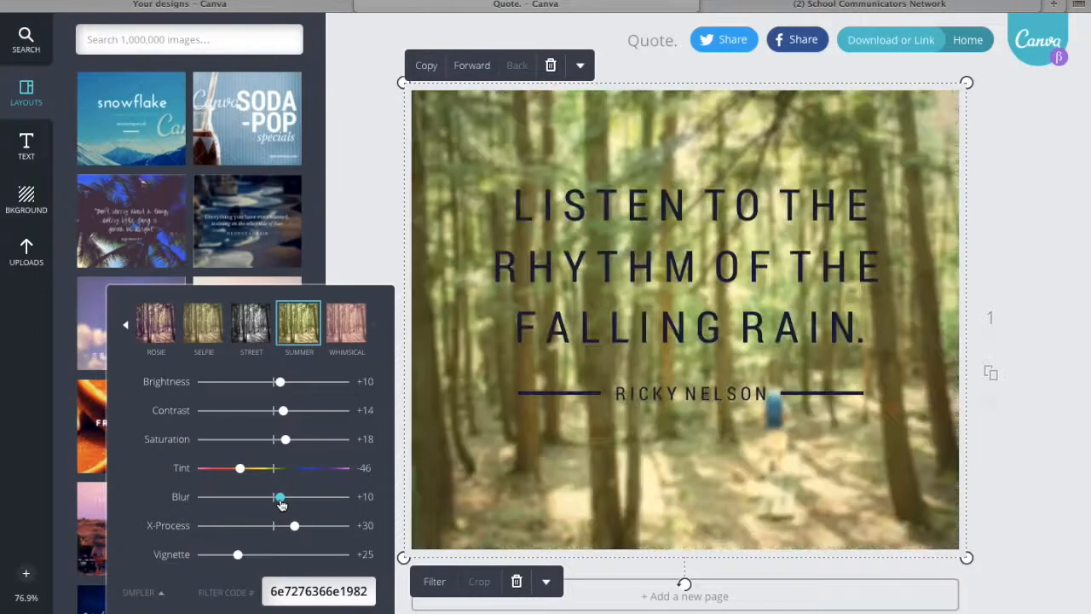
{"action": "left_click_drag", "start_coordinate": [281, 503], "coordinate": [278, 504]}
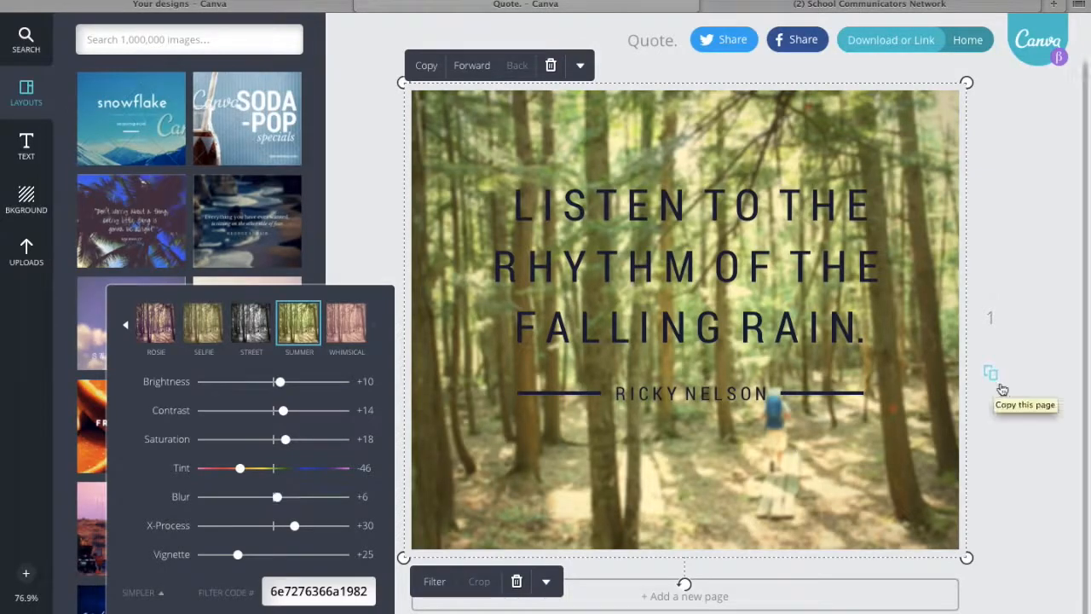
{"action": "left_click", "coordinate": [1012, 464]}
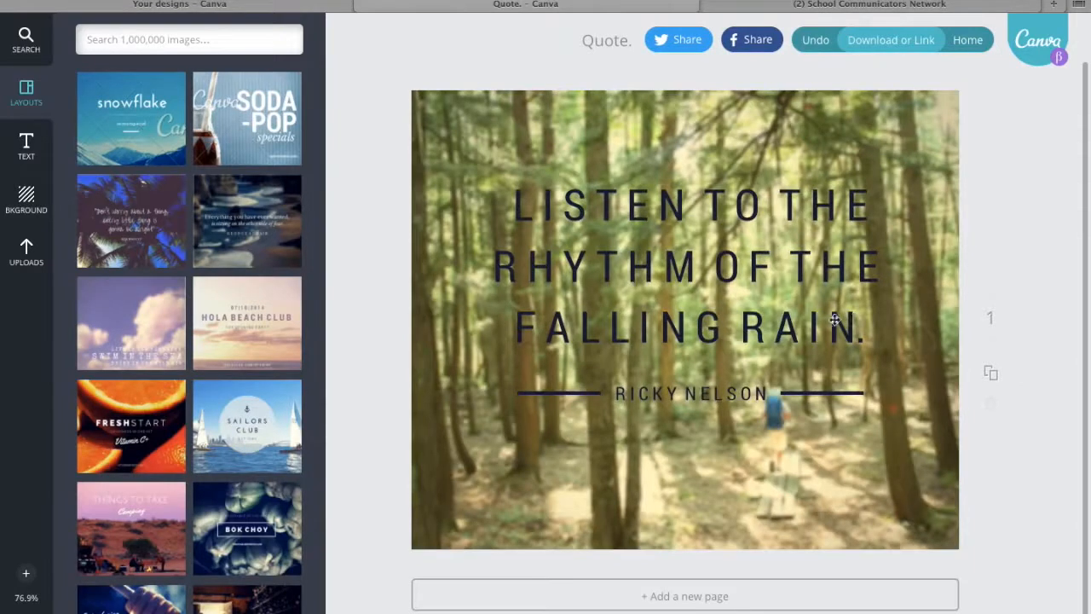
Replace the quote text with "Do not follow where the path may lead. Go, instead, where there is no path and leave a trail.".
{"action": "left_click", "coordinate": [760, 227]}
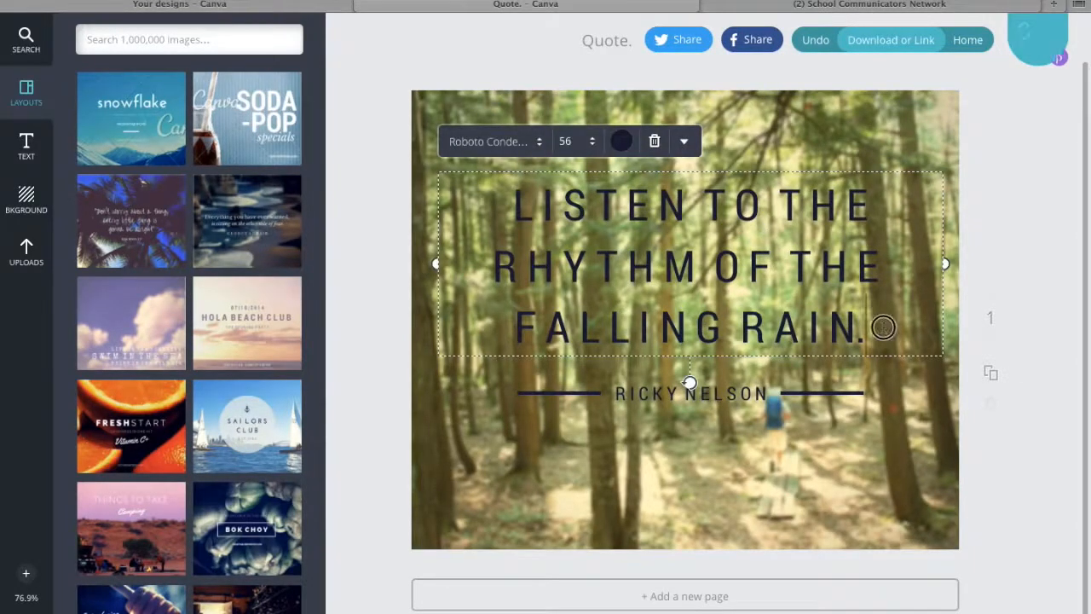
{"action": "left_click_drag", "start_coordinate": [882, 327], "coordinate": [523, 199]}
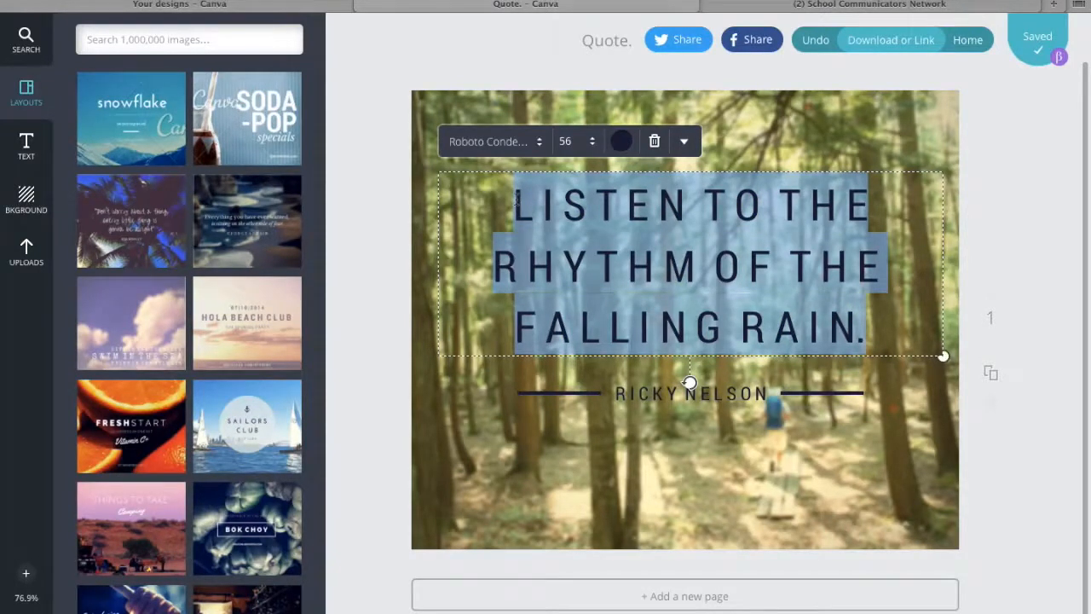
{"action": "type", "text": "Do"}
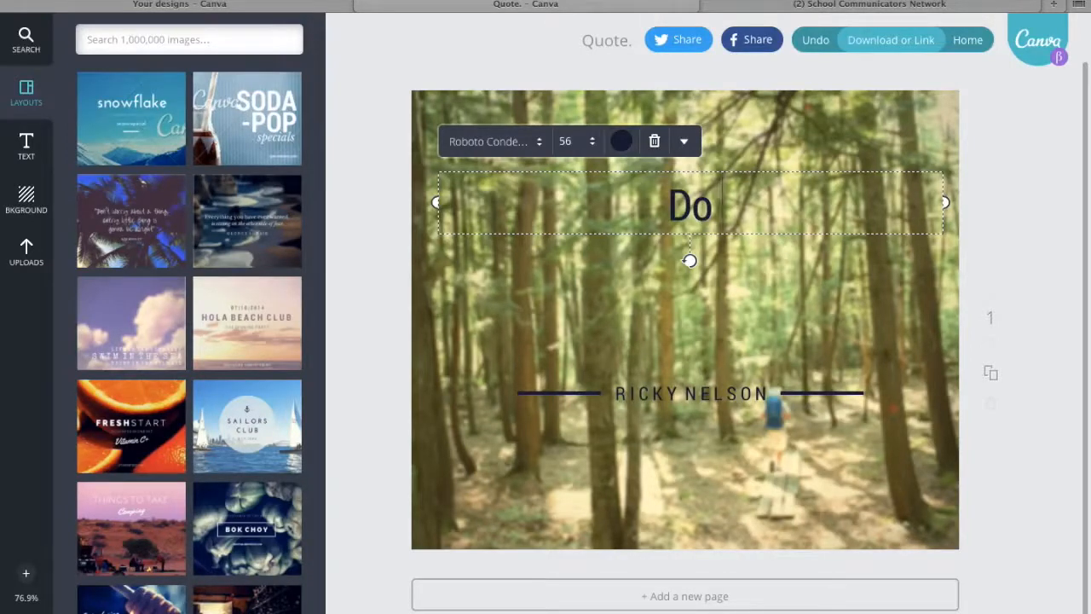
{"action": "type", "text": "not fol"}
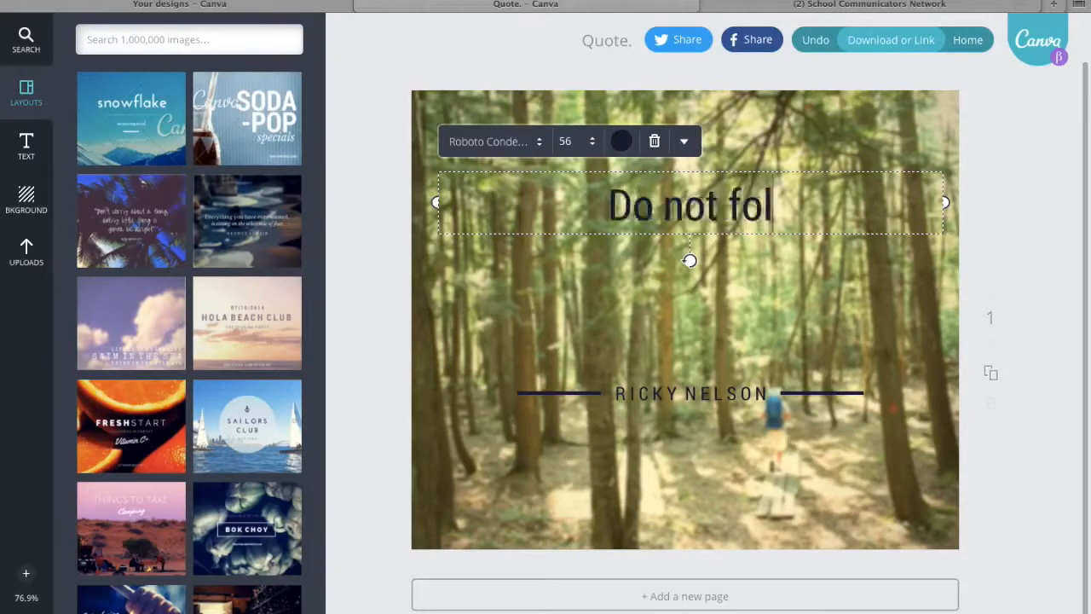
{"action": "type", "text": "low where th"}
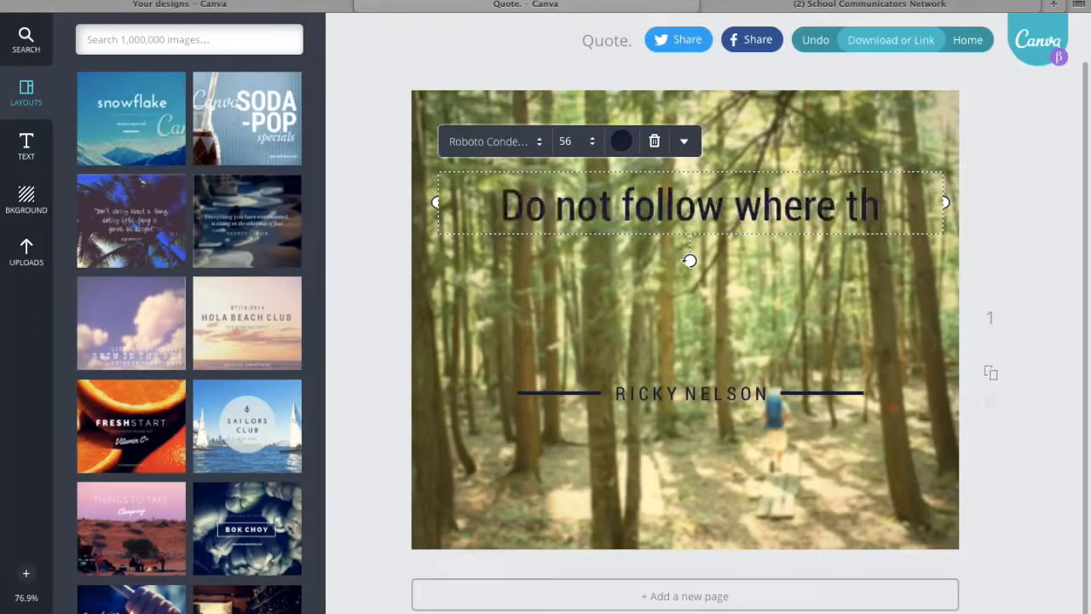
{"action": "type", "text": "e path may lead."}
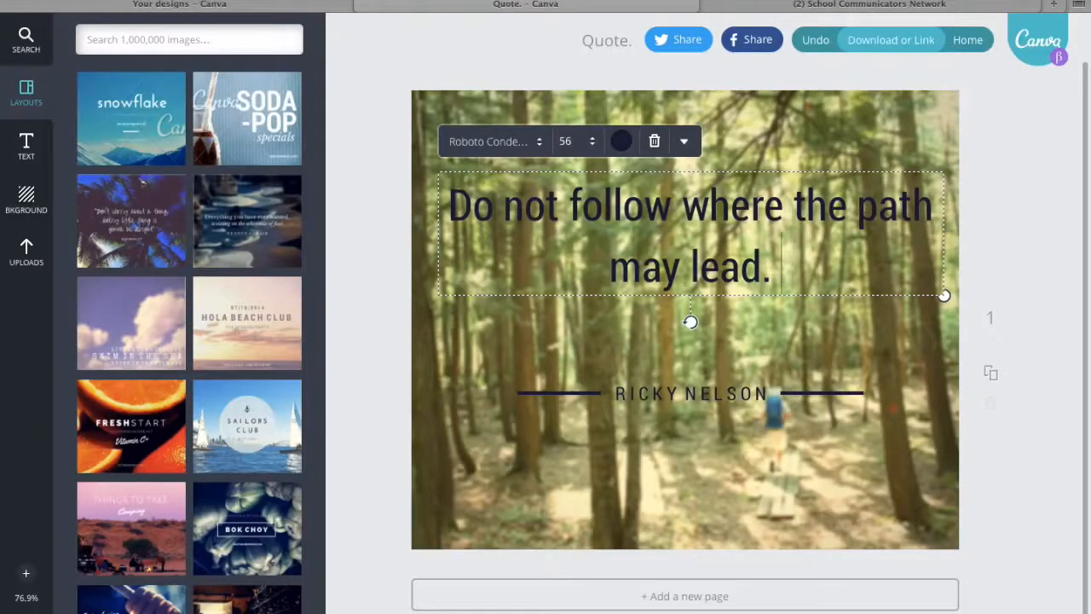
{"action": "type", "text": " Go, instead, where there is not"}
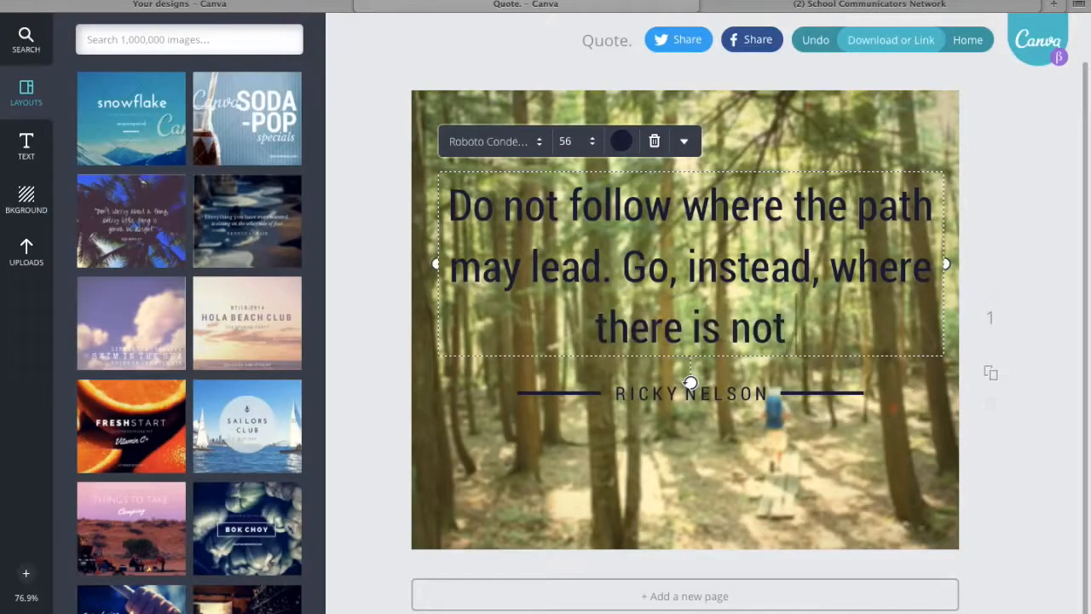
{"action": "key", "text": "BackSpace"}
{"action": "key", "text": "BackSpace"}
{"action": "type", "text": "path and leave"}
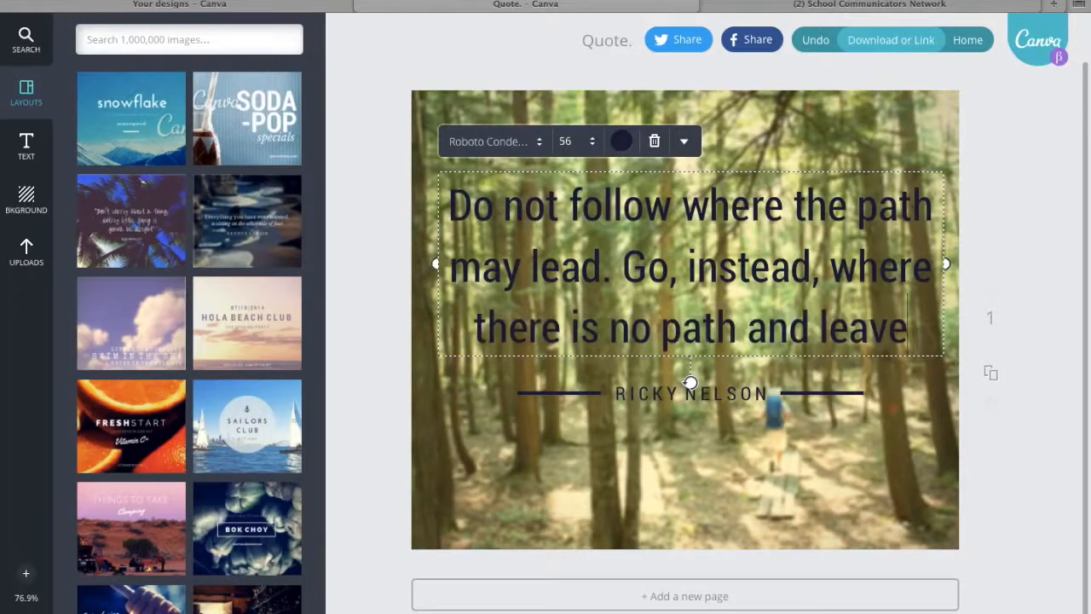
{"action": "type", "text": " a trail"}
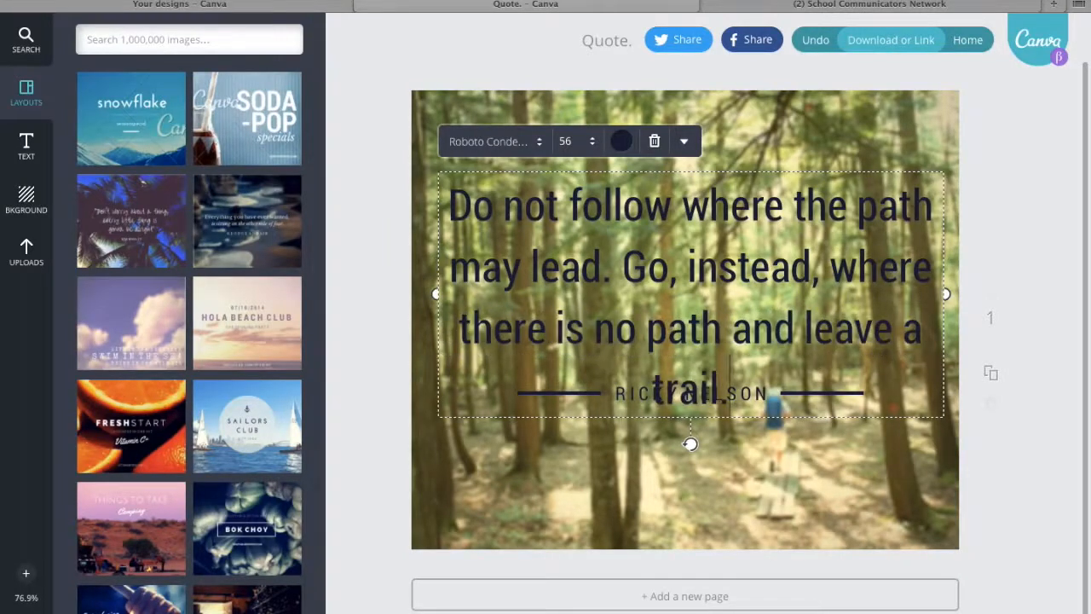
Move the quote text box up on the image so it clears the attribution line.
{"action": "left_click", "coordinate": [731, 469]}
{"action": "left_click", "coordinate": [679, 257]}
{"action": "left_click", "coordinate": [679, 255]}
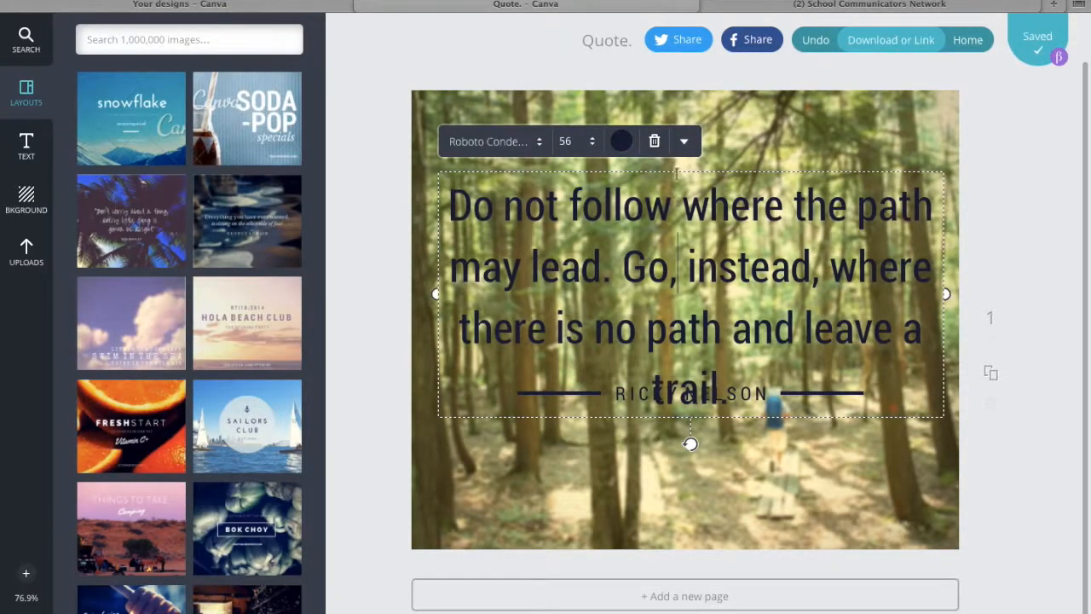
{"action": "left_click_drag", "start_coordinate": [674, 168], "coordinate": [671, 140]}
{"action": "left_click", "coordinate": [728, 458]}
Lower the attribution beneath the quote and align both decorative lines with it, spread farther outward on each side.
{"action": "left_click_drag", "start_coordinate": [706, 392], "coordinate": [703, 409]}
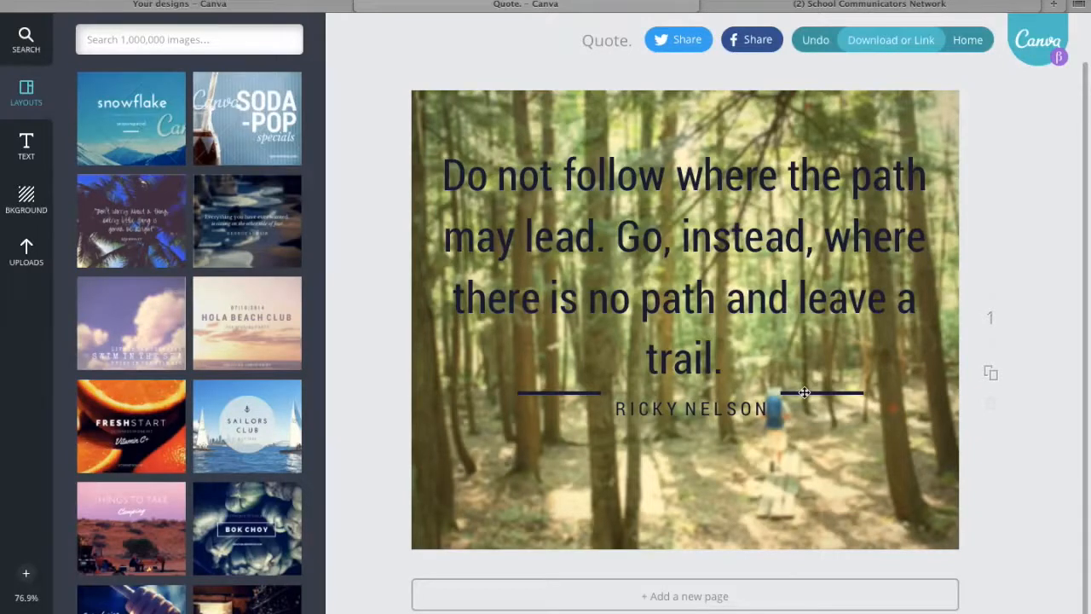
{"action": "left_click_drag", "start_coordinate": [804, 392], "coordinate": [848, 407]}
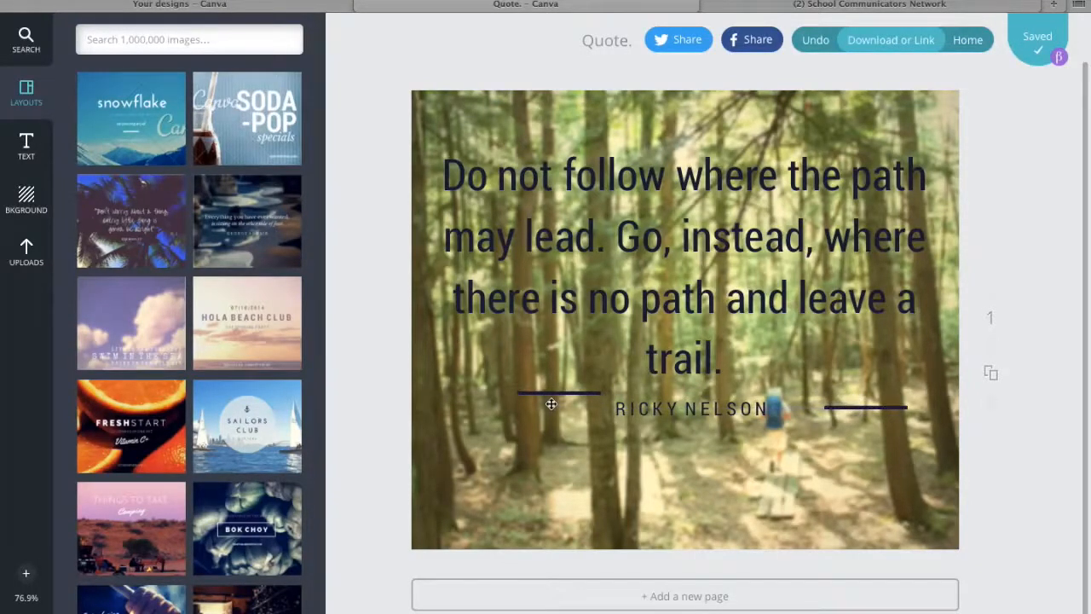
{"action": "left_click_drag", "start_coordinate": [550, 394], "coordinate": [502, 411]}
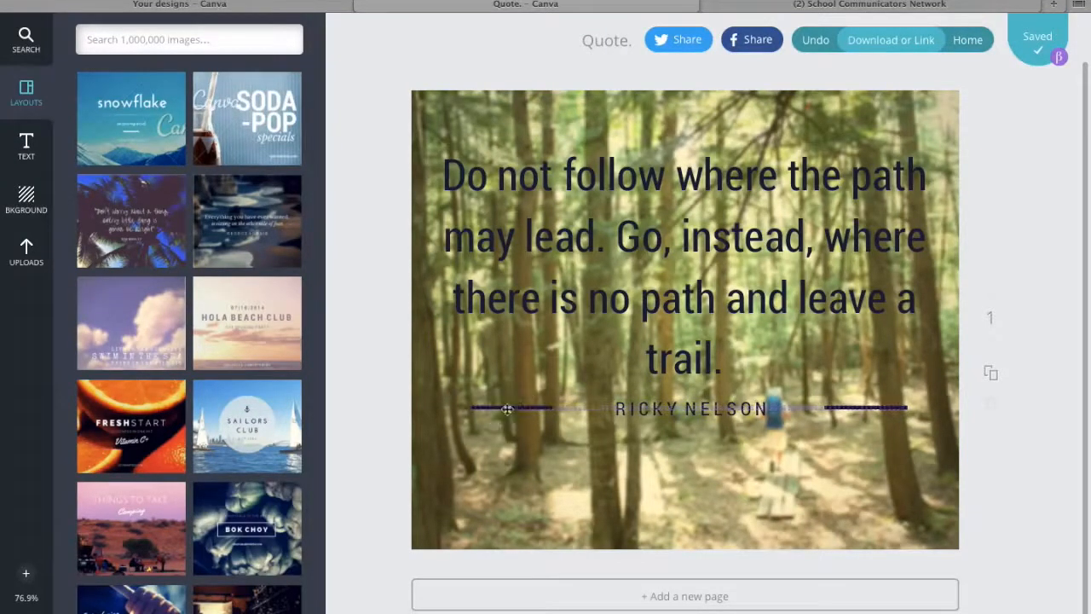
Replace the attribution with "RALPH WALDO EMERSON" and widen its text box so the name fits on one line.
{"action": "left_click", "coordinate": [745, 409]}
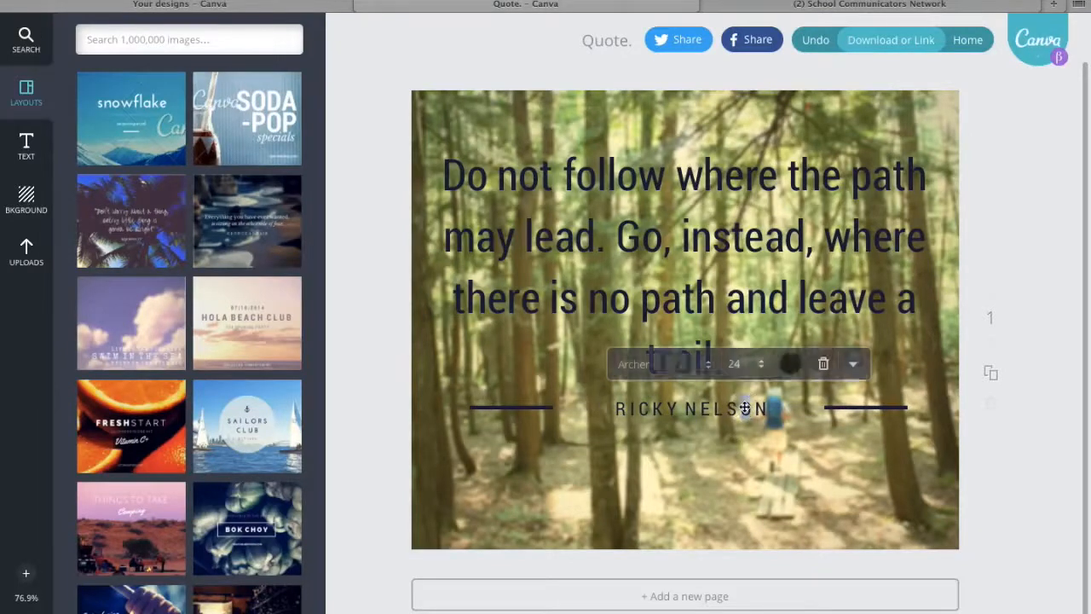
{"action": "left_click_drag", "start_coordinate": [772, 411], "coordinate": [590, 411]}
{"action": "type", "text": "RA"}
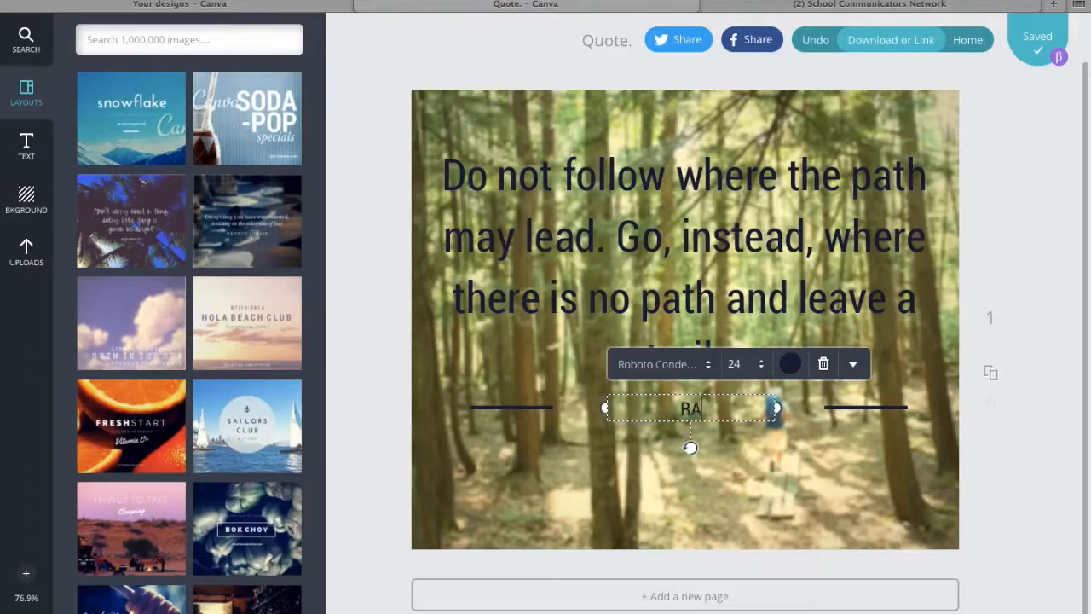
{"action": "type", "text": "LPH WALDO EMERSON"}
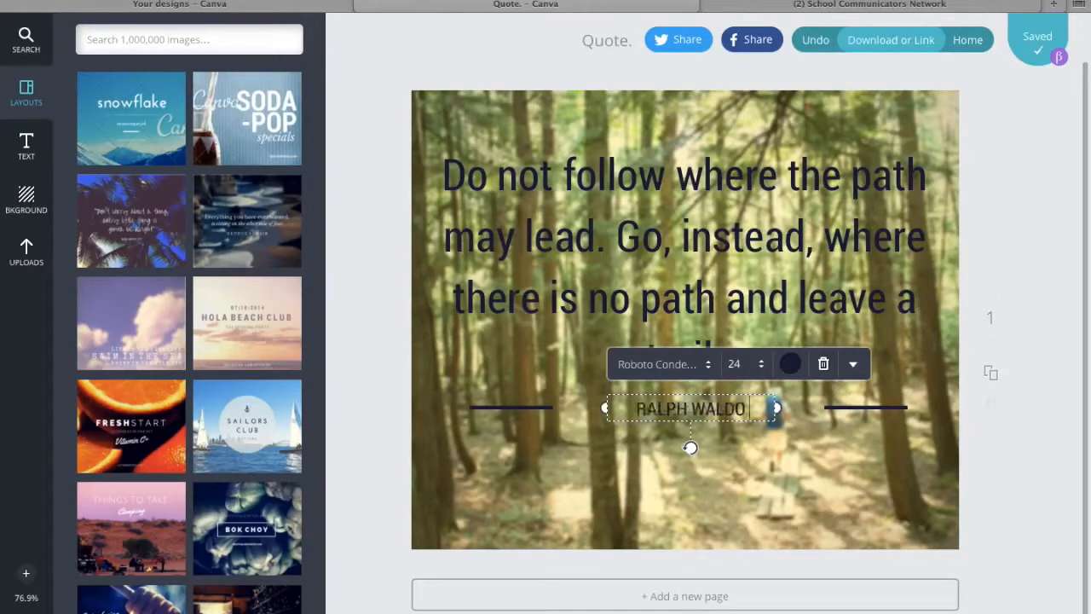
{"action": "left_click", "coordinate": [761, 494]}
{"action": "left_click", "coordinate": [732, 420]}
{"action": "left_click_drag", "start_coordinate": [778, 420], "coordinate": [738, 394]}
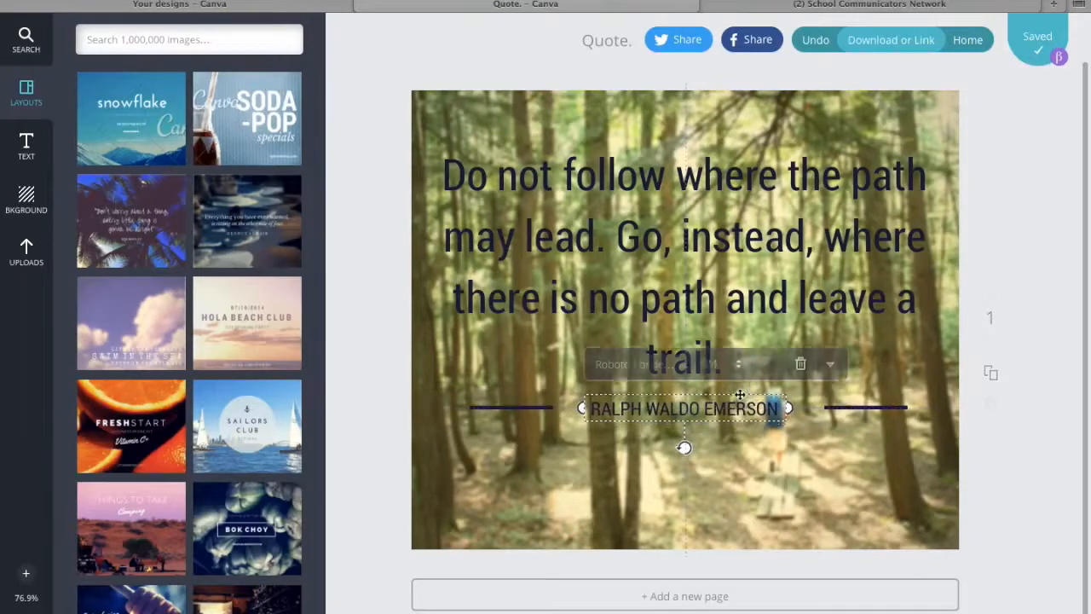
{"action": "left_click", "coordinate": [853, 503]}
{"action": "left_click", "coordinate": [1040, 504]}
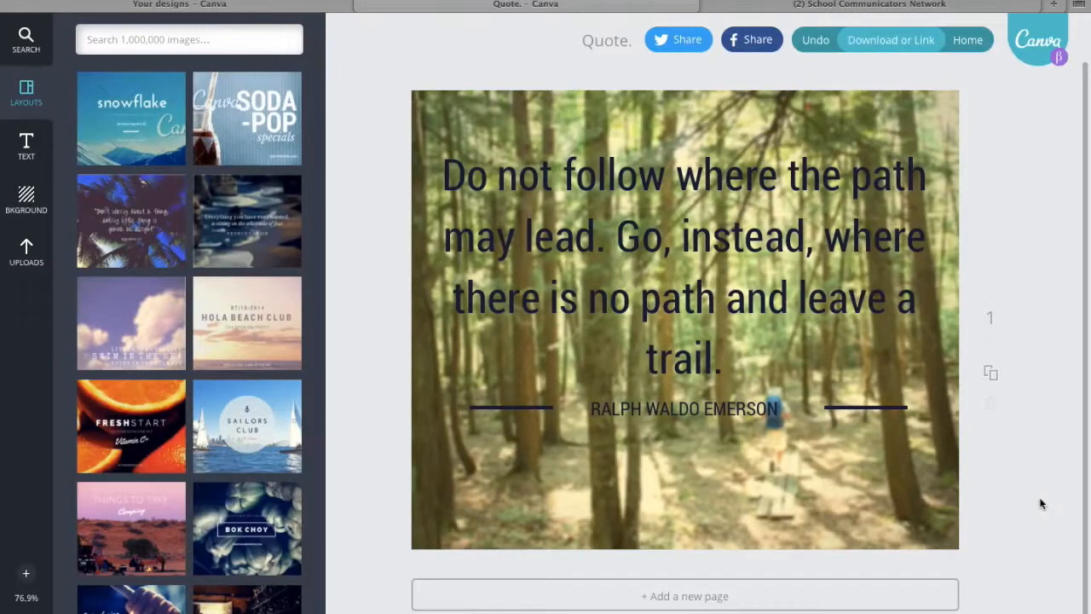
View the Twitter and Facebook sharing pages for the design, closing each without posting.
{"action": "left_click", "coordinate": [668, 49]}
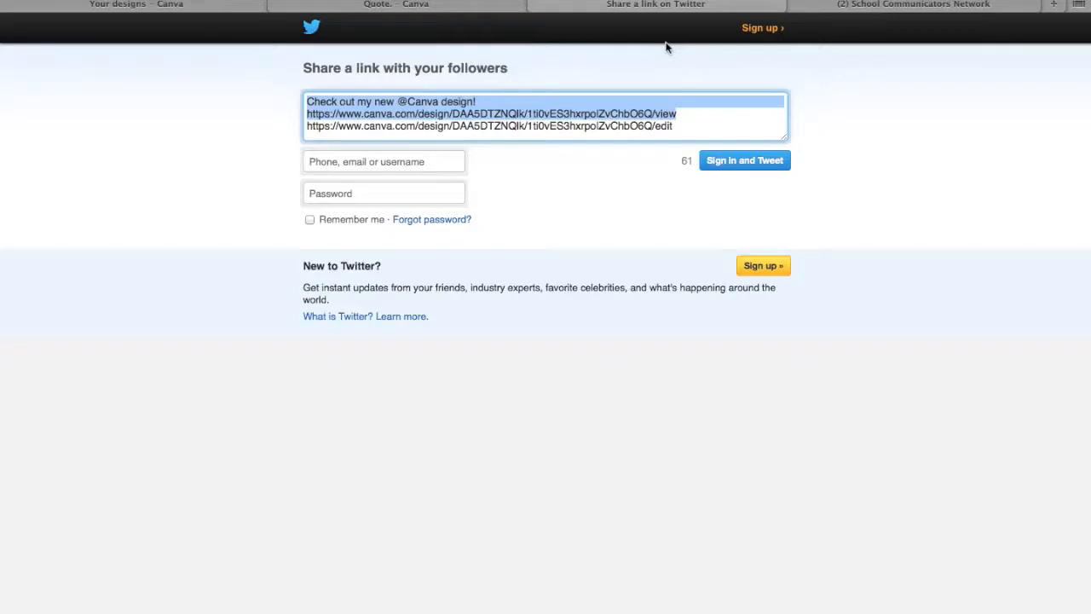
{"action": "left_click", "coordinate": [534, 7]}
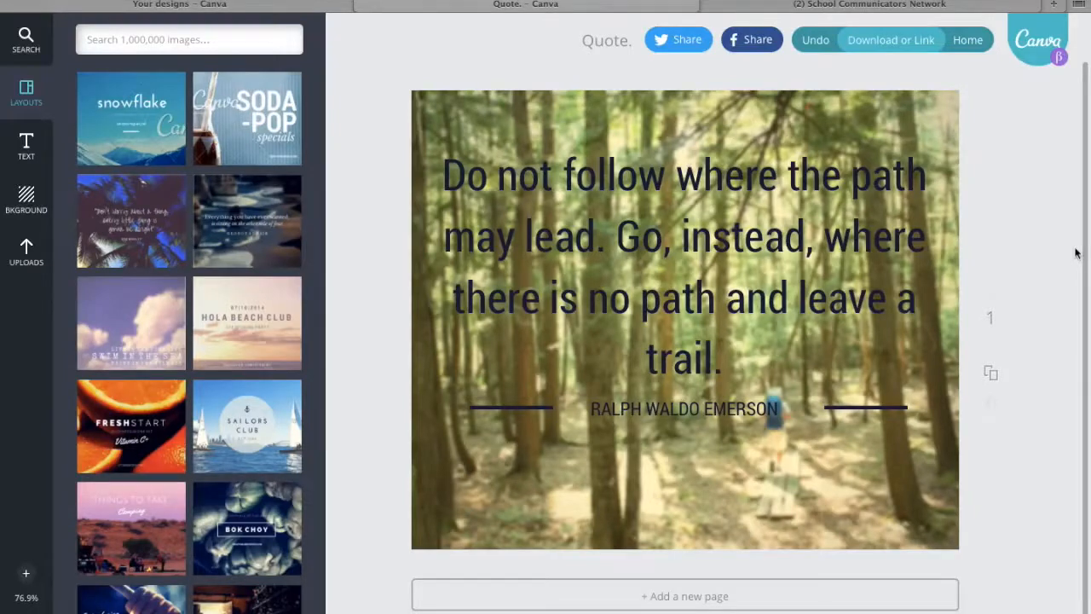
{"action": "left_click", "coordinate": [757, 49]}
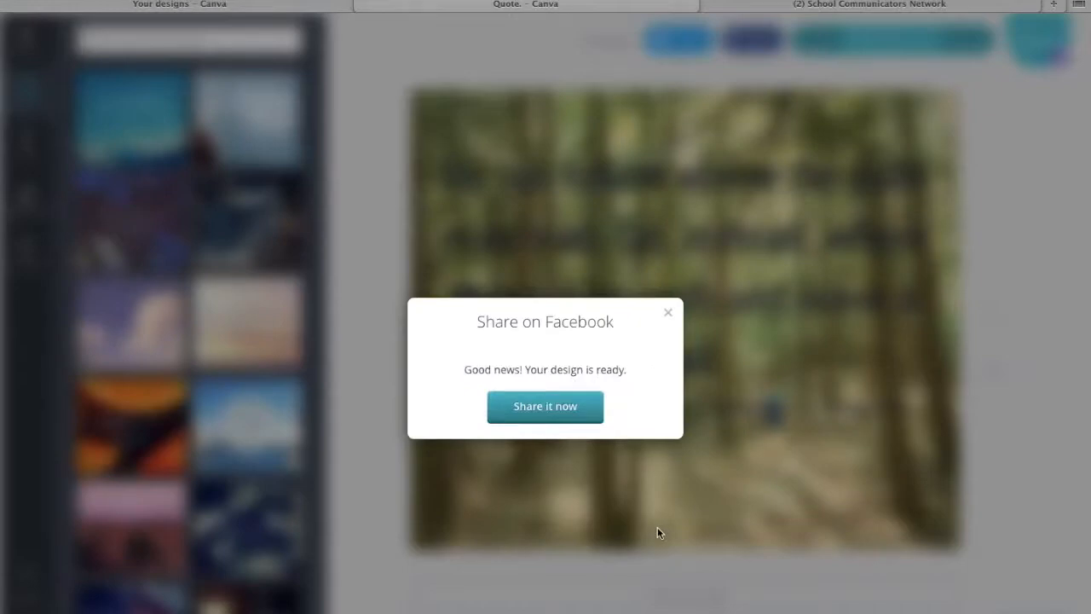
{"action": "left_click", "coordinate": [547, 408]}
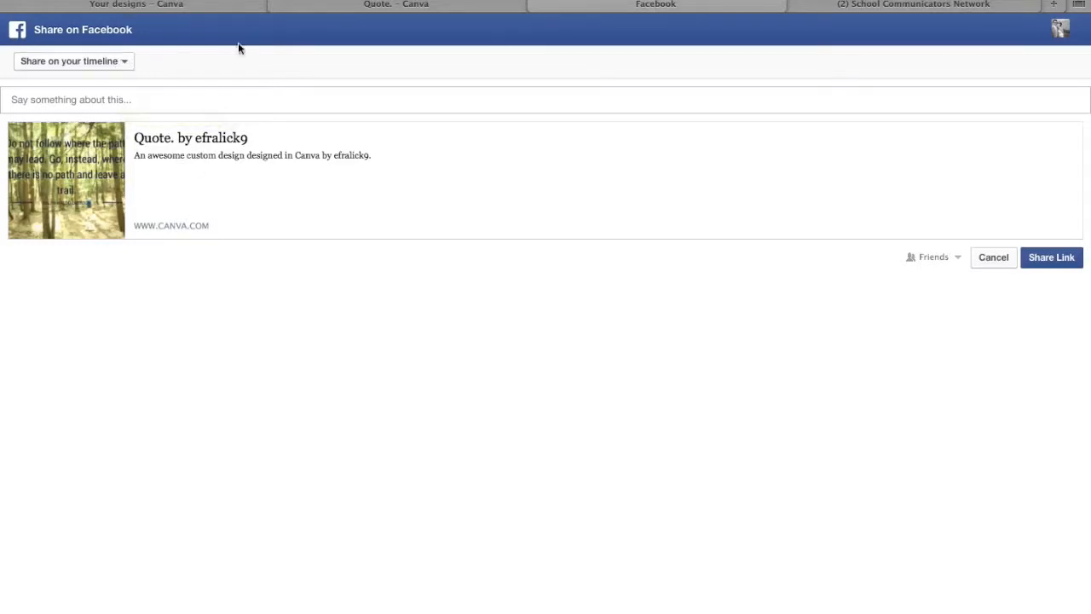
{"action": "left_click", "coordinate": [533, 5]}
{"action": "left_click", "coordinate": [668, 312]}
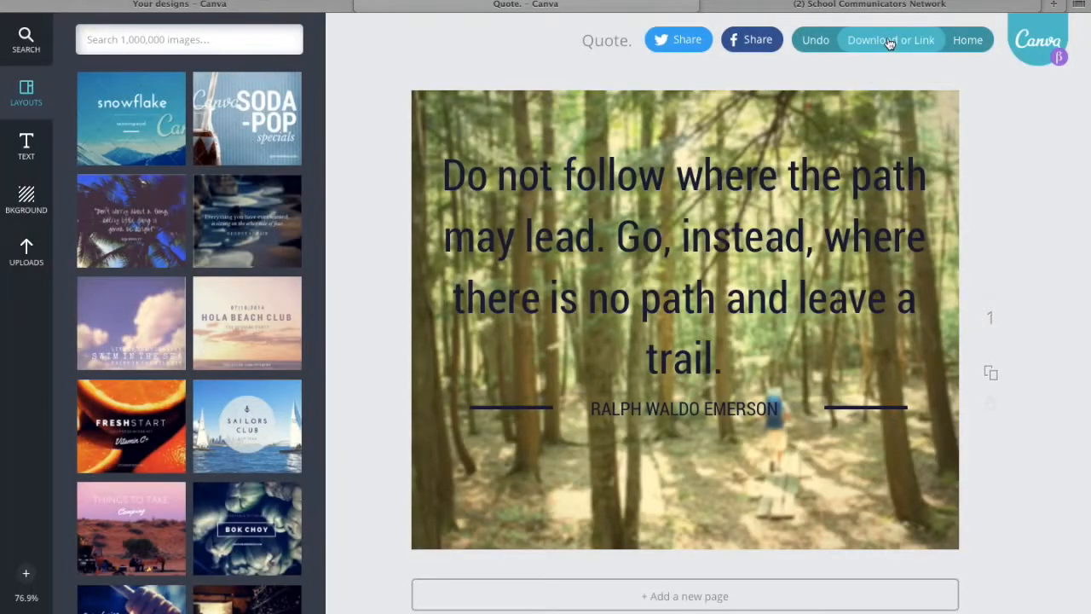
Download the design as an image for the web and return from the opened file to the browser.
{"action": "left_click", "coordinate": [889, 40]}
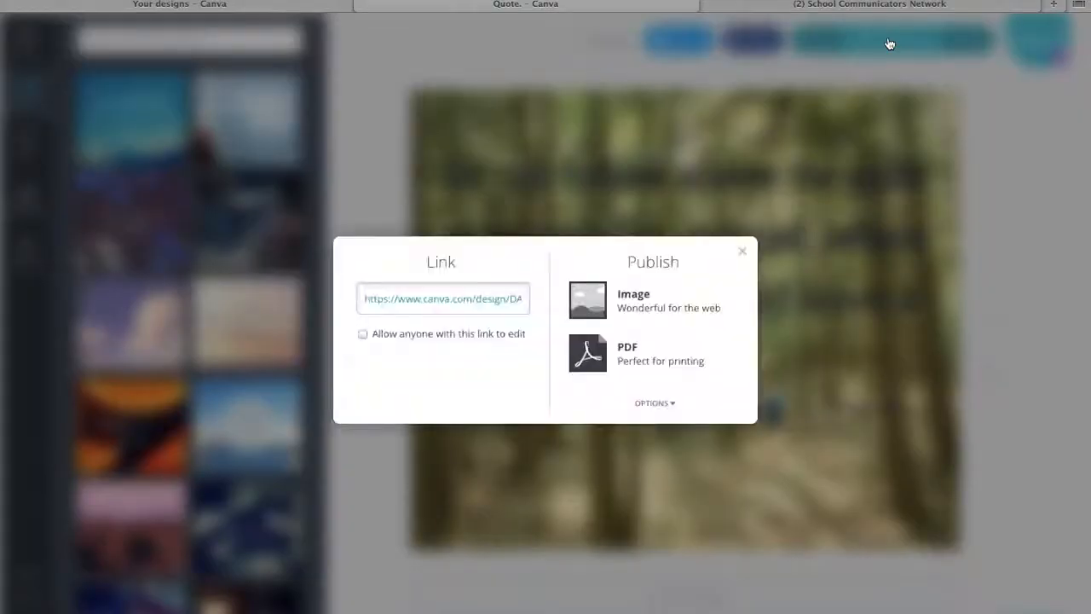
{"action": "left_click", "coordinate": [617, 307]}
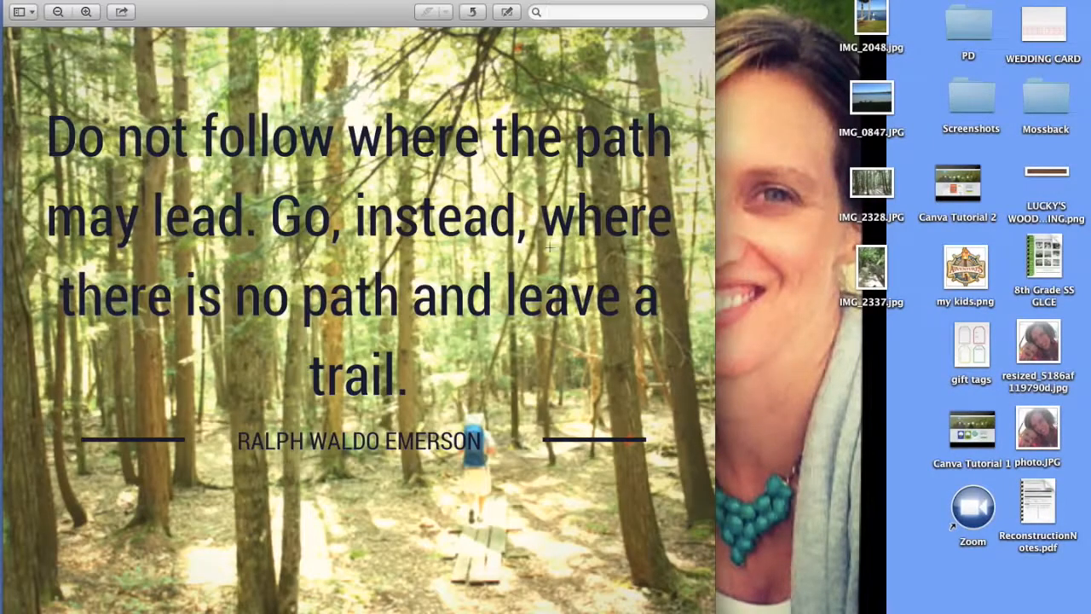
{"action": "mouse_move", "coordinate": [657, 605]}
{"action": "mouse_move", "coordinate": [706, 605]}
{"action": "left_click", "coordinate": [755, 604]}
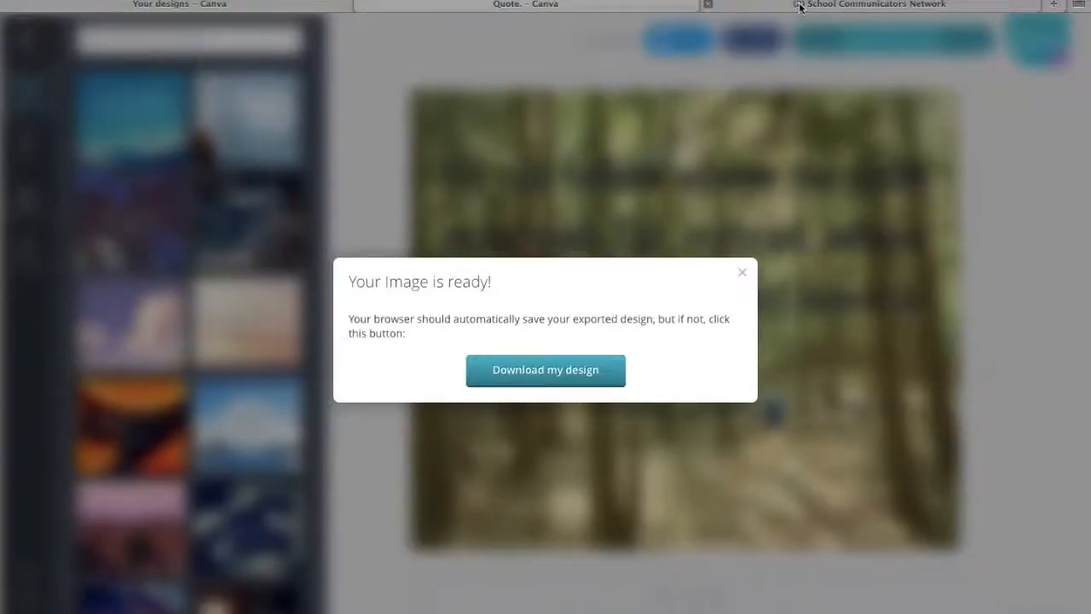
Switch to the School Communicators Network Facebook page and attach Quote..png from Downloads to a new photo post.
{"action": "left_click", "coordinate": [801, 7]}
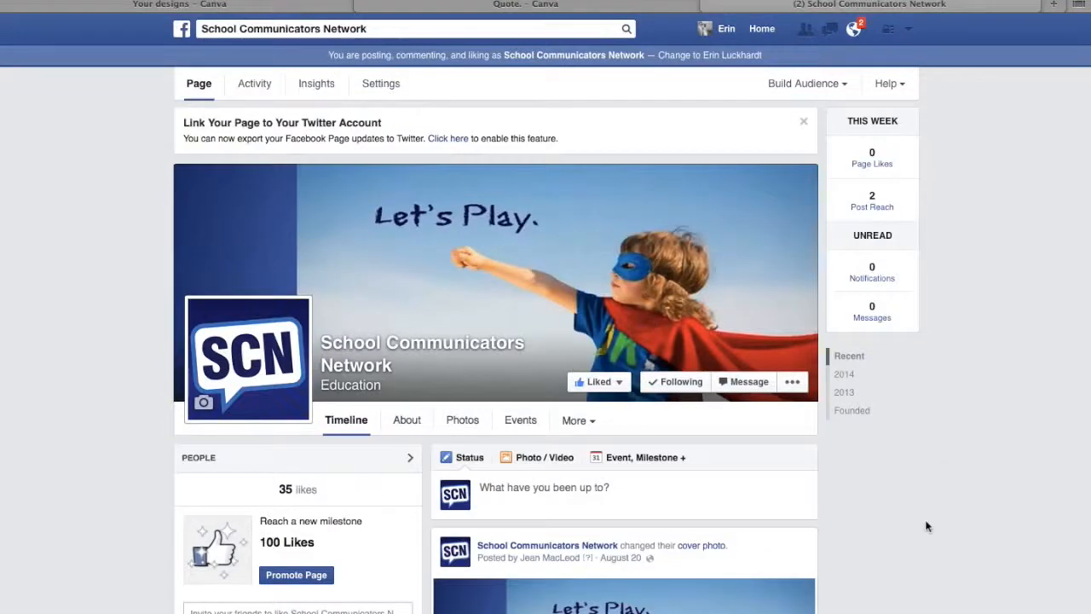
{"action": "scroll", "coordinate": [925, 518], "scroll_direction": "down", "scroll_amount": 3}
{"action": "scroll", "coordinate": [925, 509], "scroll_direction": "up", "scroll_amount": 2}
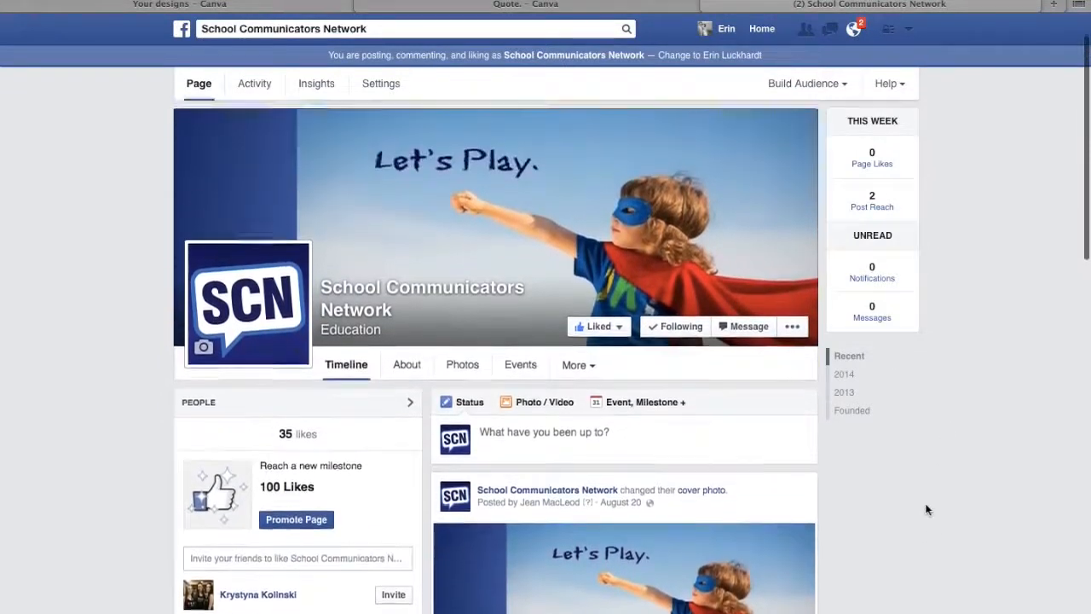
{"action": "left_click", "coordinate": [528, 408]}
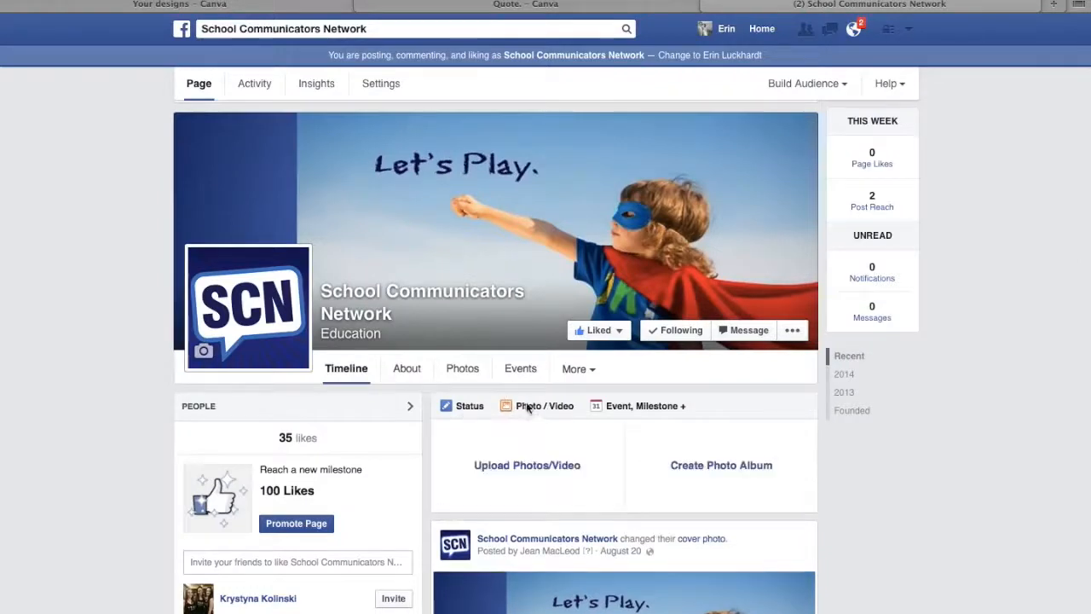
{"action": "left_click", "coordinate": [516, 467]}
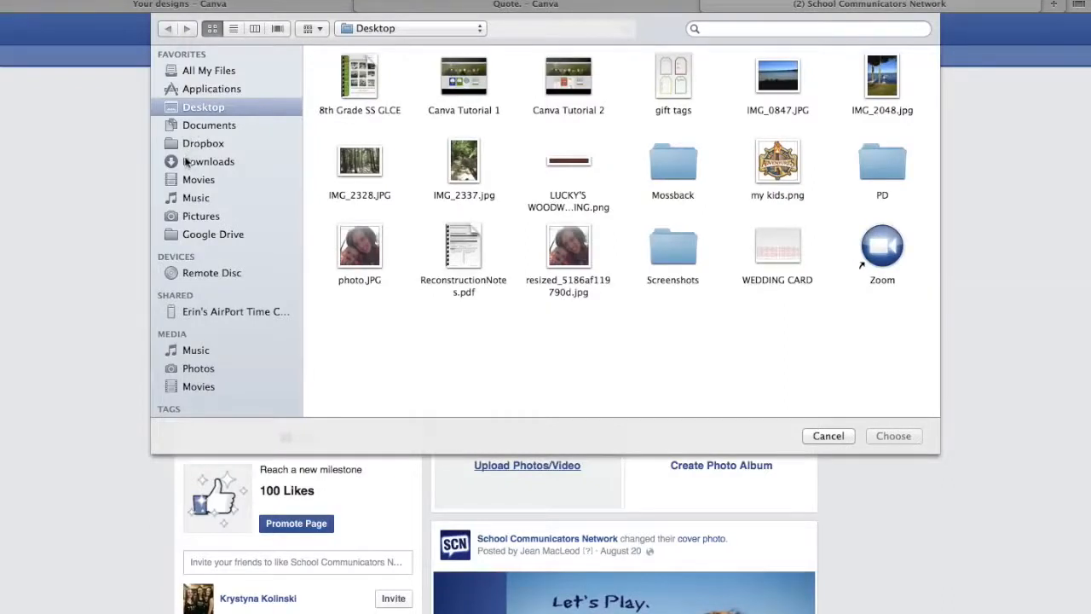
{"action": "left_click", "coordinate": [189, 161]}
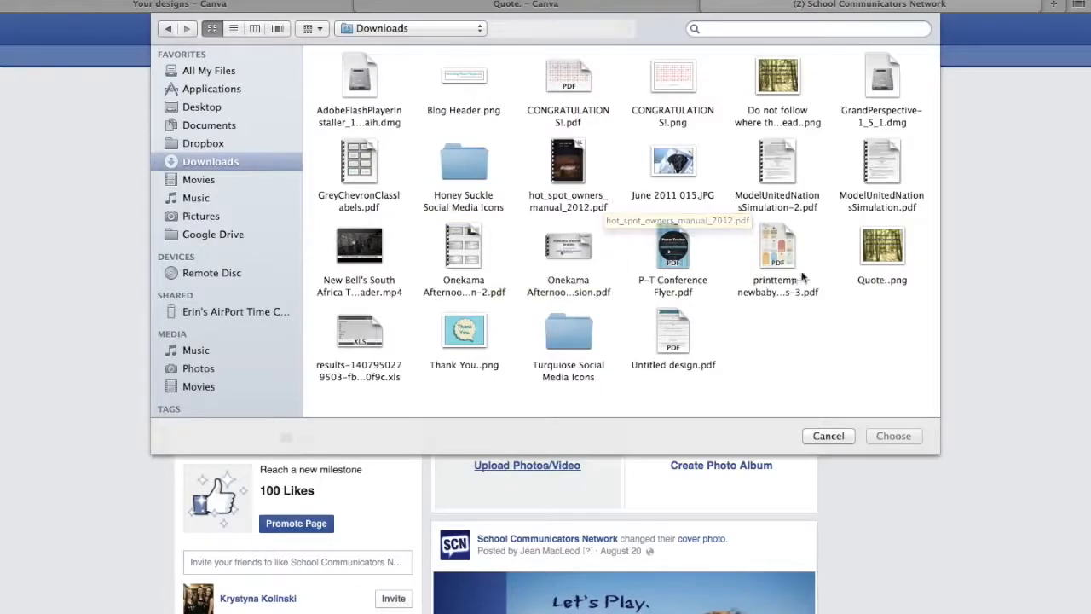
{"action": "left_click", "coordinate": [882, 247]}
{"action": "left_click", "coordinate": [893, 436]}
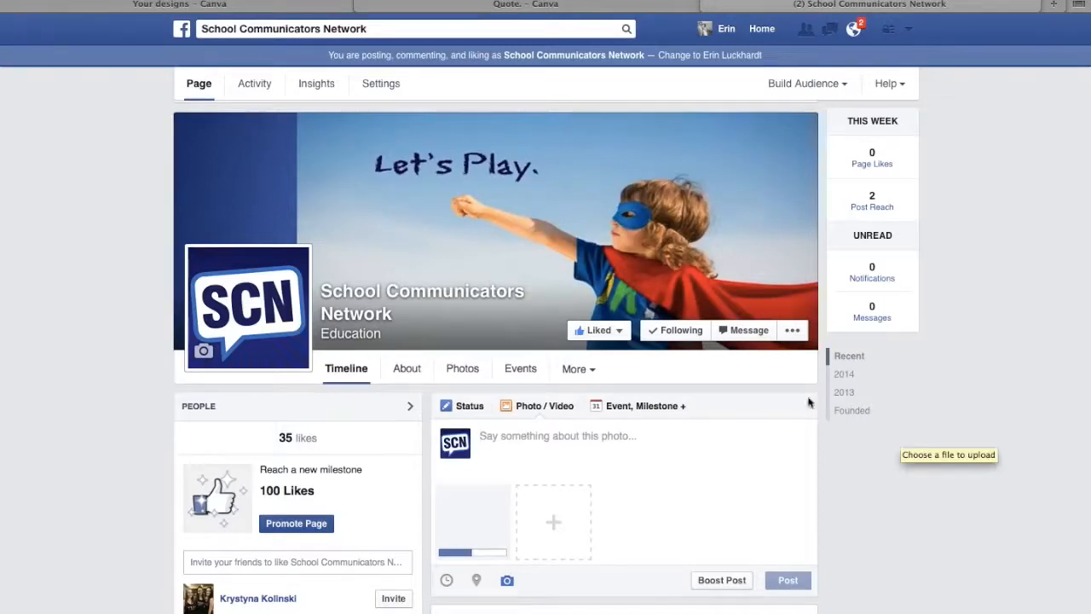
Caption the photo "Here's a sneak peek for tomorrow's Canva Tutorial.", credit the idea to the colleague, and sign with the author's first name.
{"action": "left_click", "coordinate": [547, 441]}
{"action": "type", "text": "S"}
{"action": "key", "text": "BackSpace"}
{"action": "type", "text": "HERES"}
{"action": "key", "text": "BackSpace"}
{"action": "key", "text": "BackSpace"}
{"action": "key", "text": "BackSpace"}
{"action": "key", "text": "BackSpace"}
{"action": "type", "text": "ere's a sneak peek fo"}
{"action": "key", "text": "BackSpace"}
{"action": "type", "text": "f"}
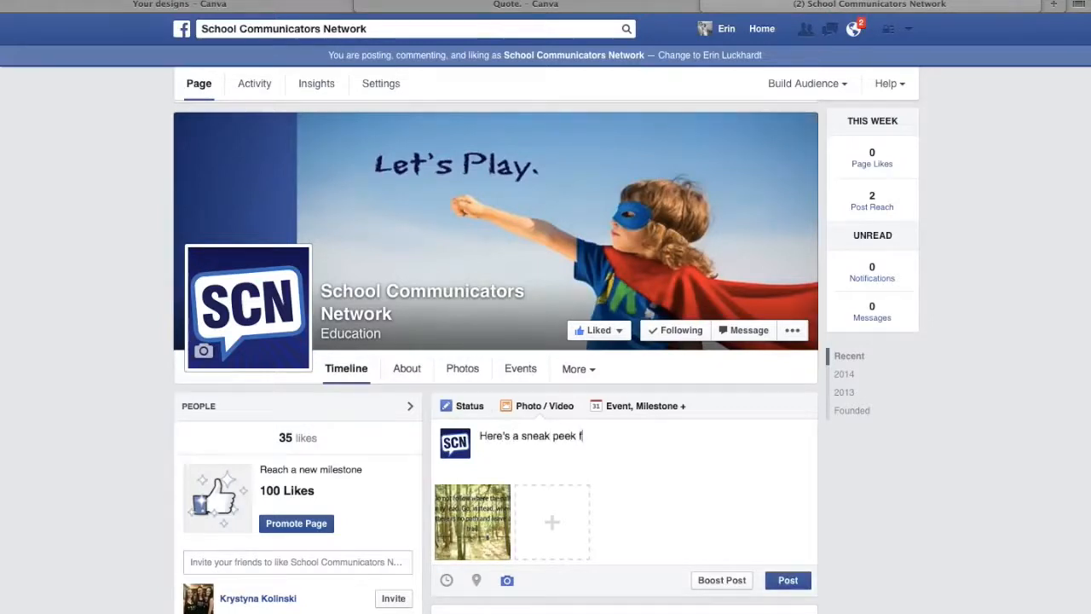
{"action": "type", "text": "or tomorrow's Canva Tutorial.  All Tom's idea! -"}
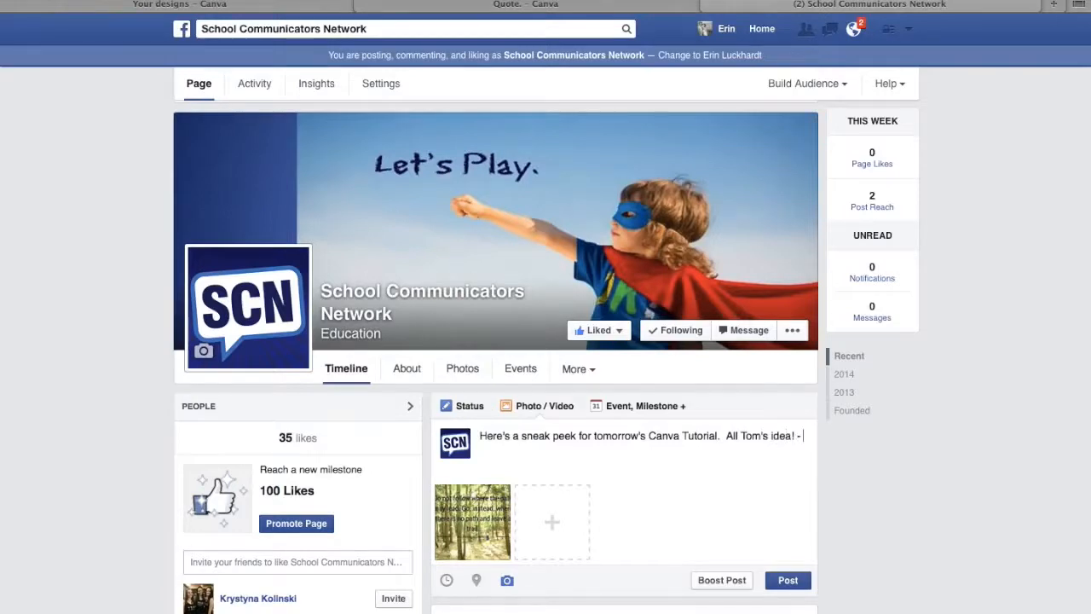
{"action": "type", "text": " Erin"}
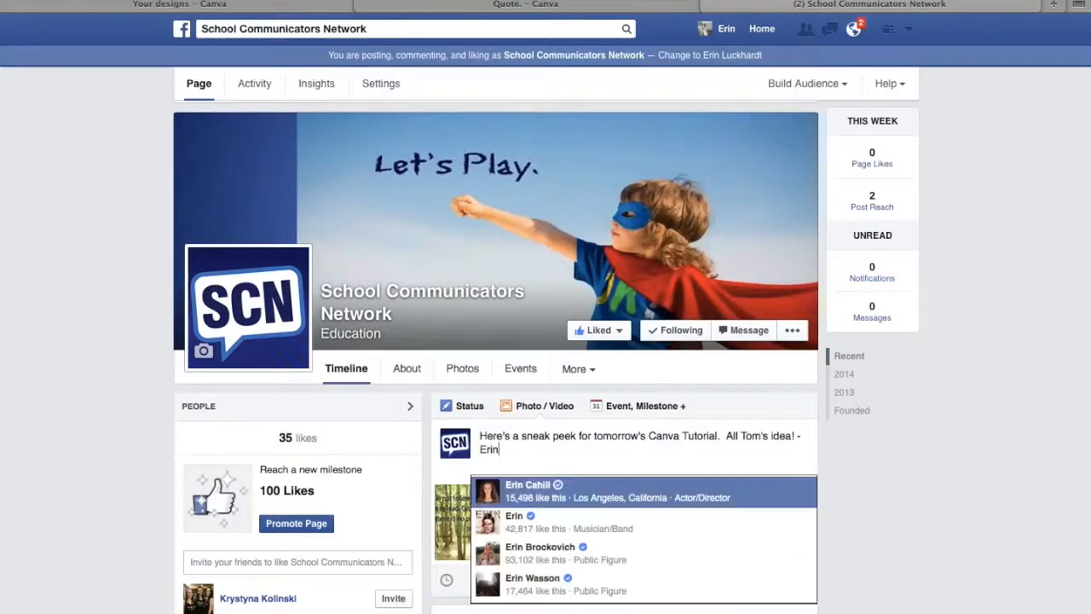
Join the dash directly to the caption's sign-off name and publish the photo post on the page.
{"action": "left_click", "coordinate": [886, 491]}
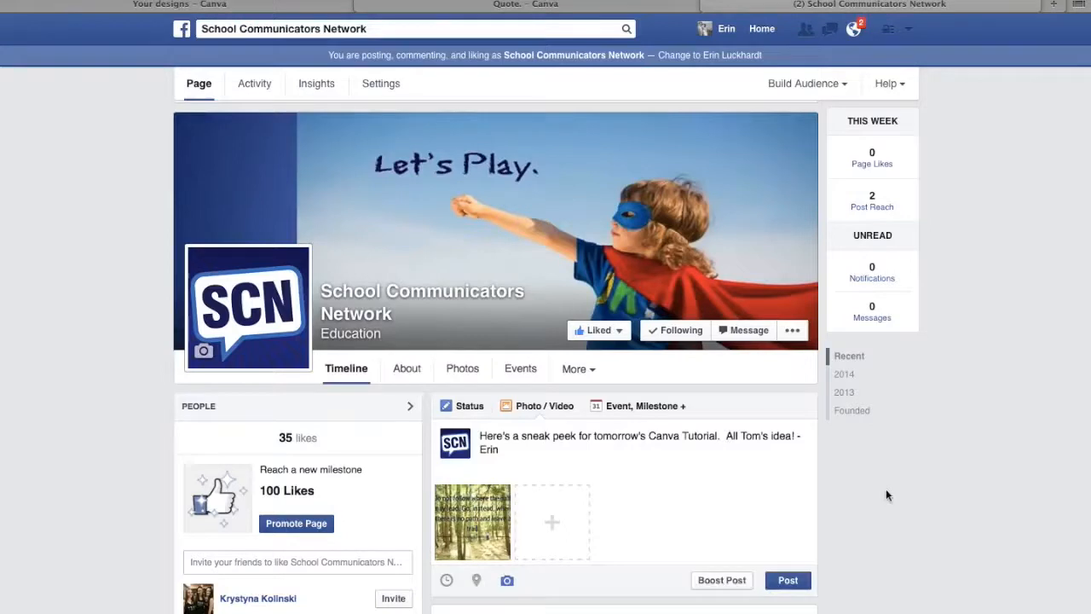
{"action": "left_click", "coordinate": [796, 438]}
{"action": "type", "text": "-"}
{"action": "left_click", "coordinate": [789, 582]}
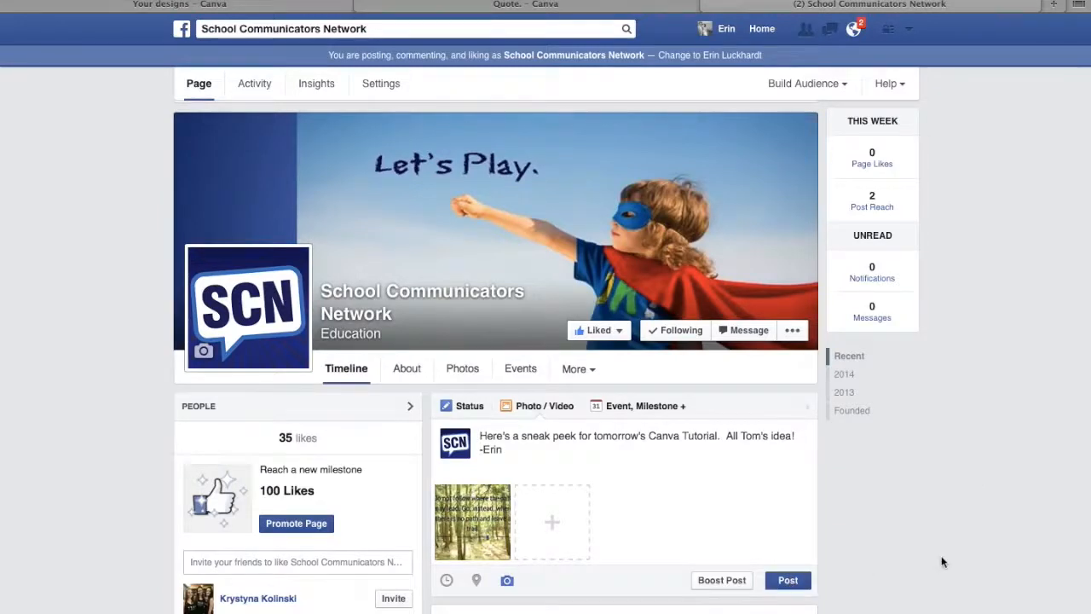
{"action": "scroll", "coordinate": [940, 558], "scroll_direction": "down", "scroll_amount": 5}
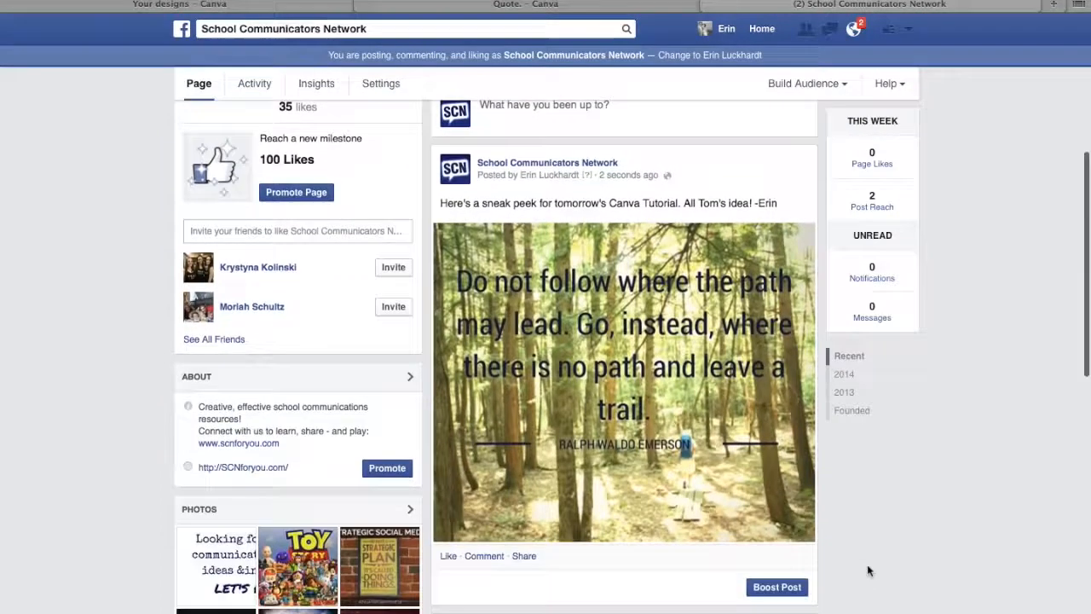
{"action": "scroll", "coordinate": [867, 571], "scroll_direction": "up", "scroll_amount": 1}
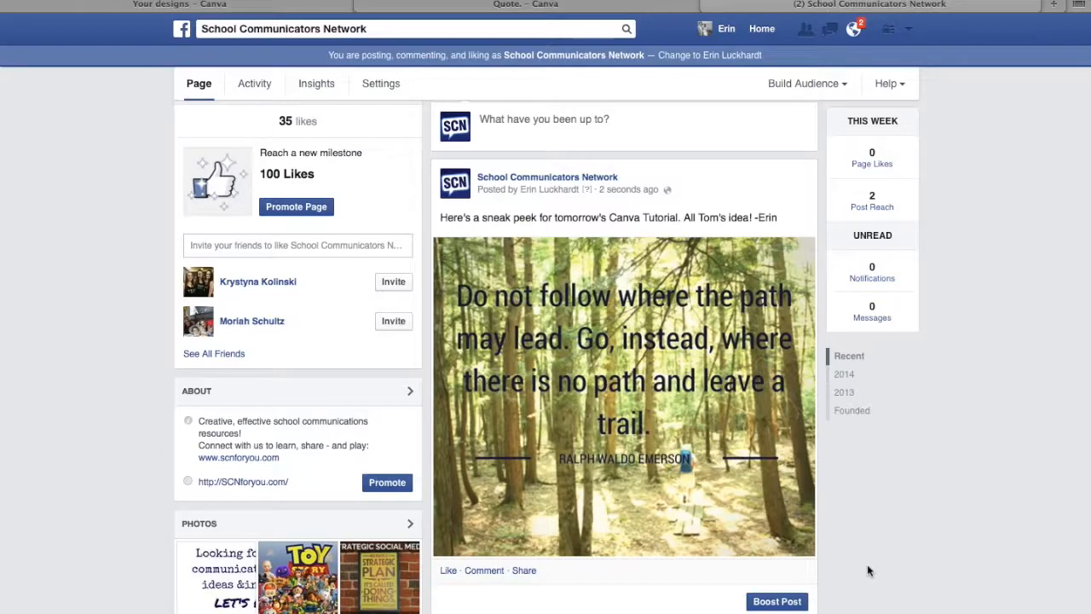
{"action": "scroll", "coordinate": [867, 570], "scroll_direction": "up", "scroll_amount": 5}
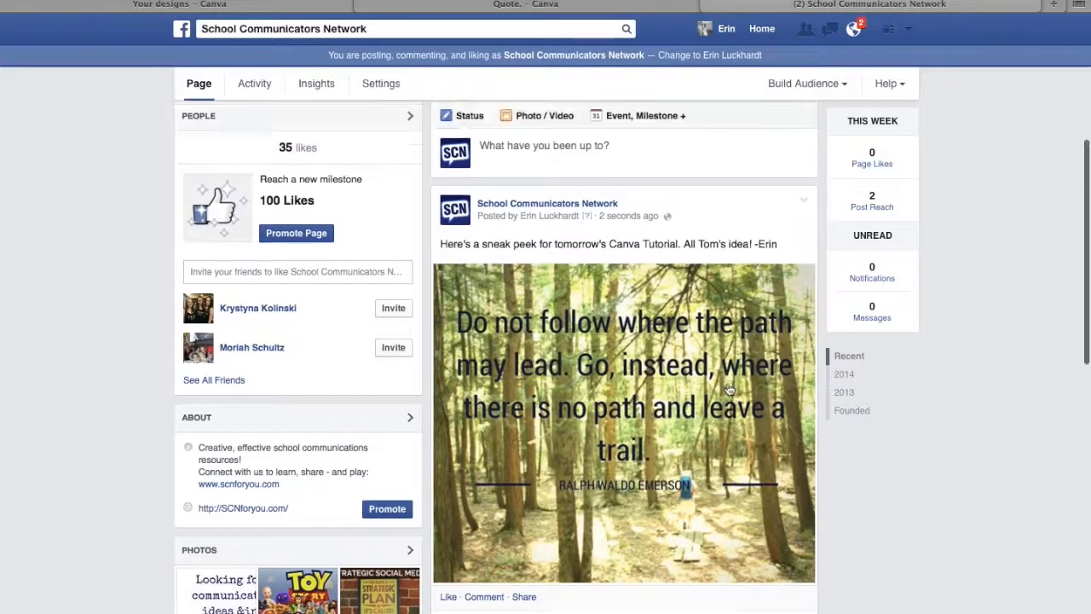